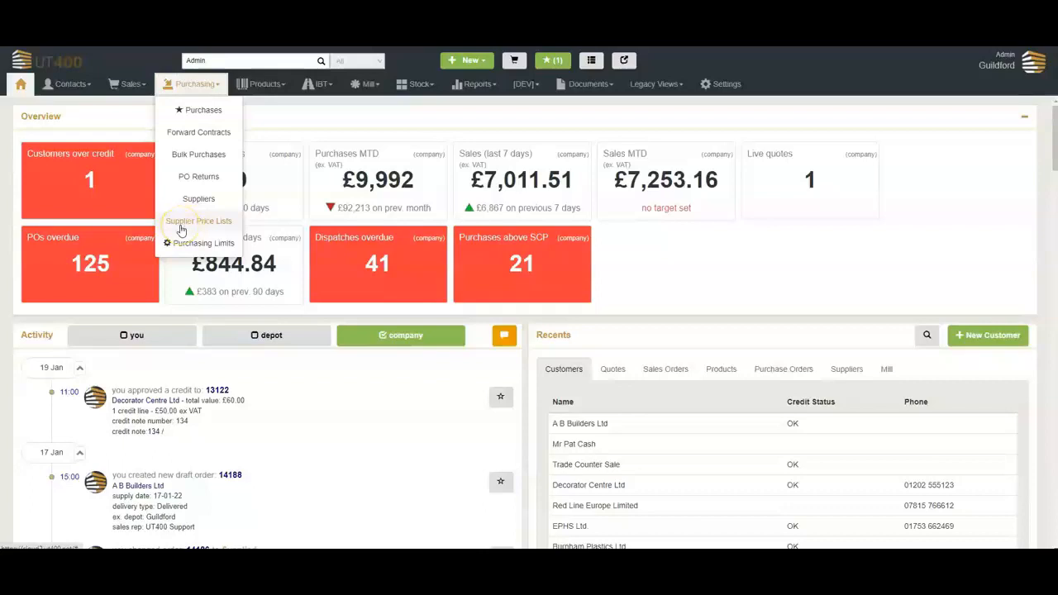
# Open the supplier price lists overview and review the existing lists
pyautogui.click(181, 228)
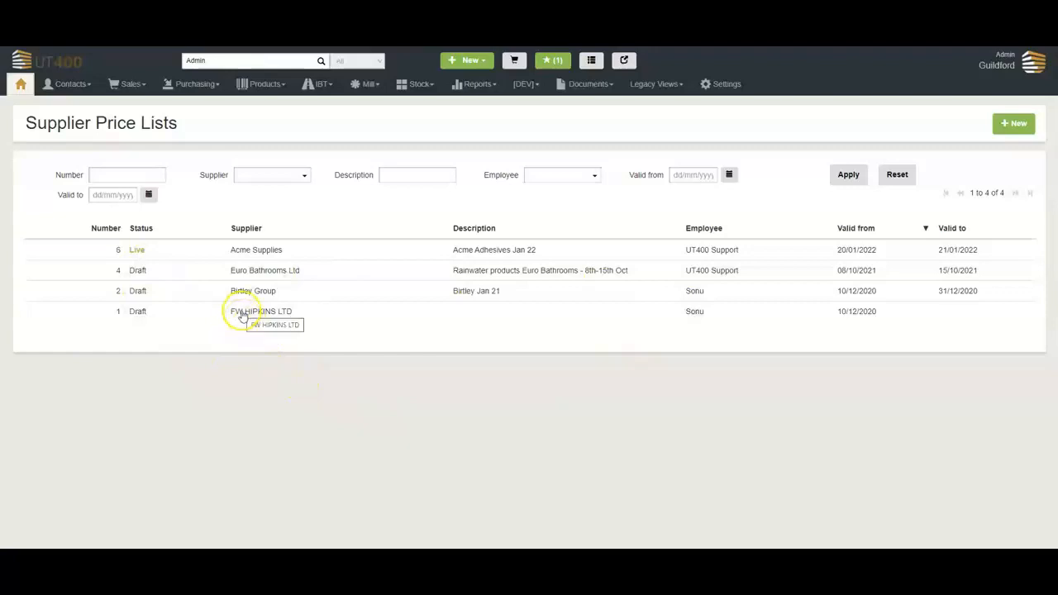
pyautogui.click(293, 282)
pyautogui.click(296, 282)
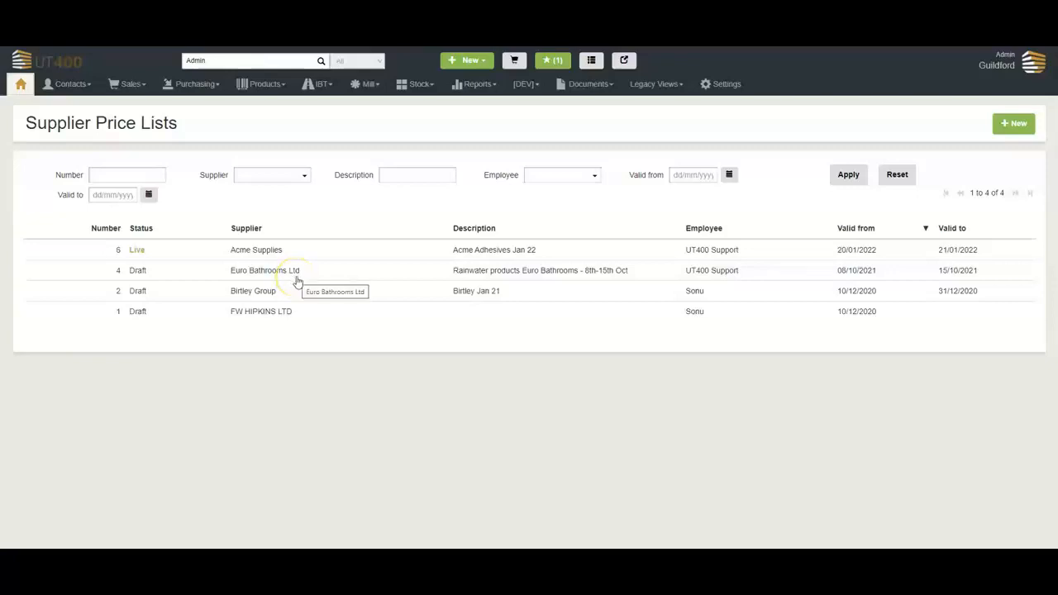
pyautogui.click(296, 282)
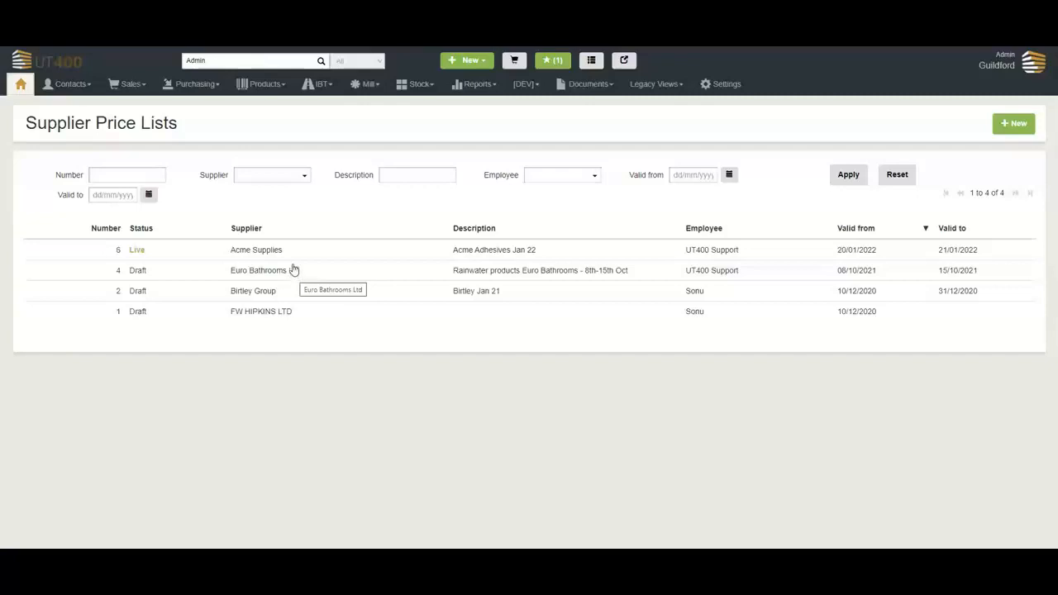
# Filter the live products by category Lightside and group Adhesives, and export the filtered list to Excel
pyautogui.click(253, 93)
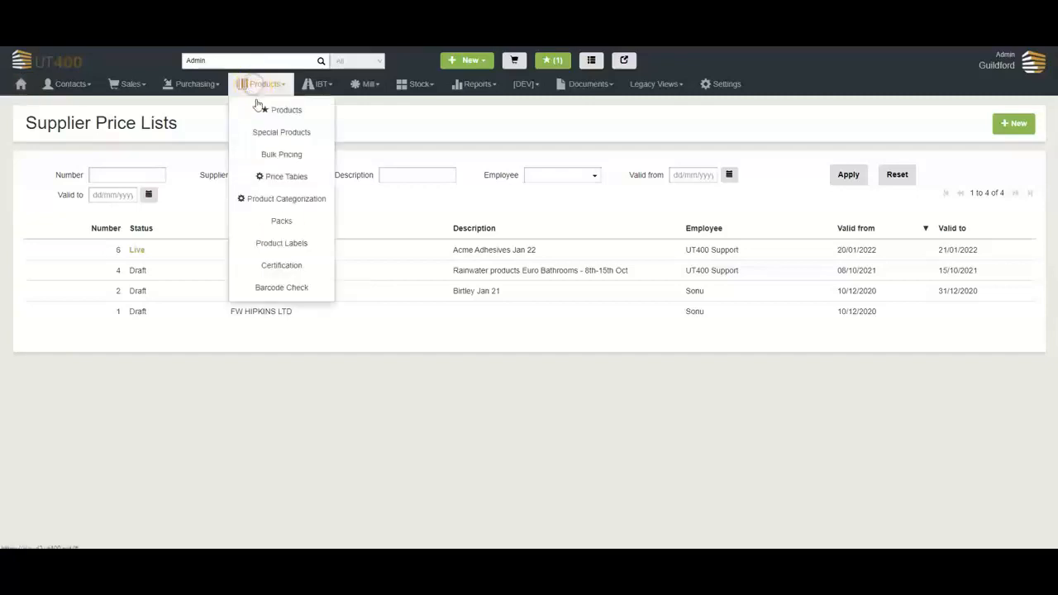
pyautogui.click(257, 109)
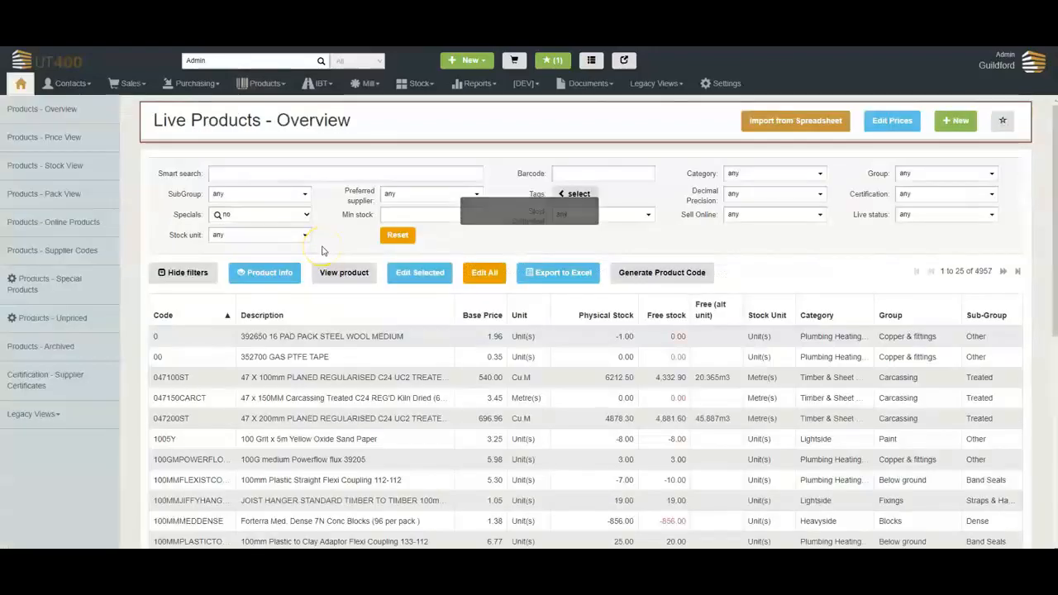
pyautogui.click(740, 173)
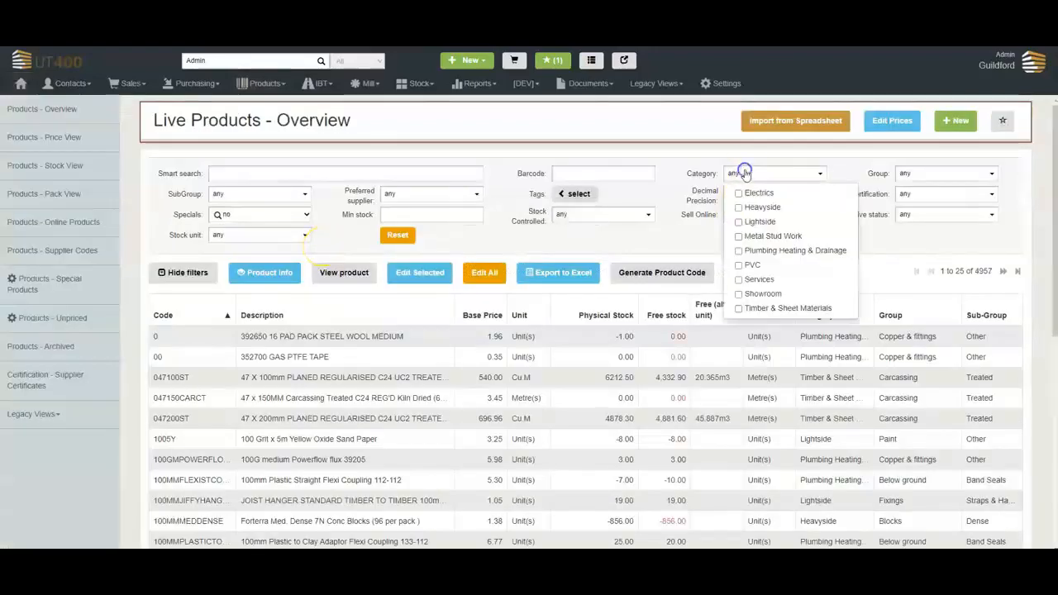
pyautogui.click(739, 224)
pyautogui.click(922, 173)
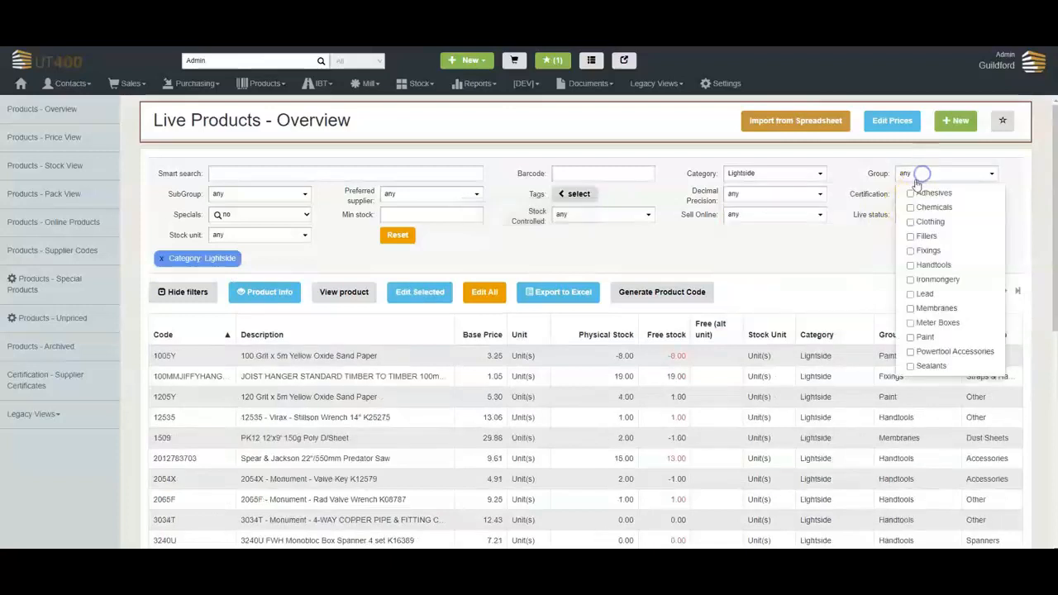
pyautogui.click(910, 192)
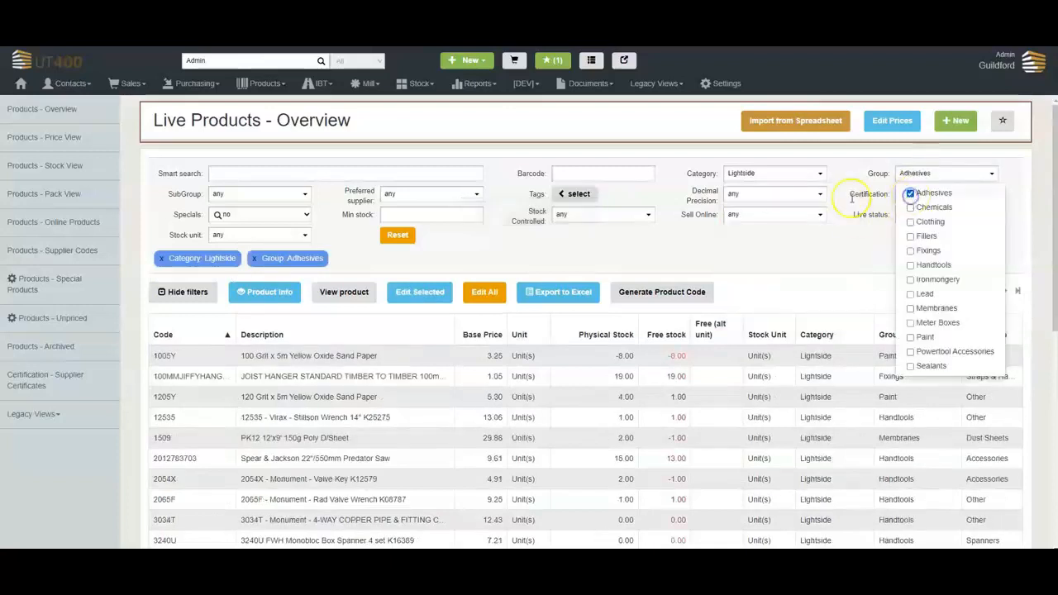
pyautogui.click(797, 259)
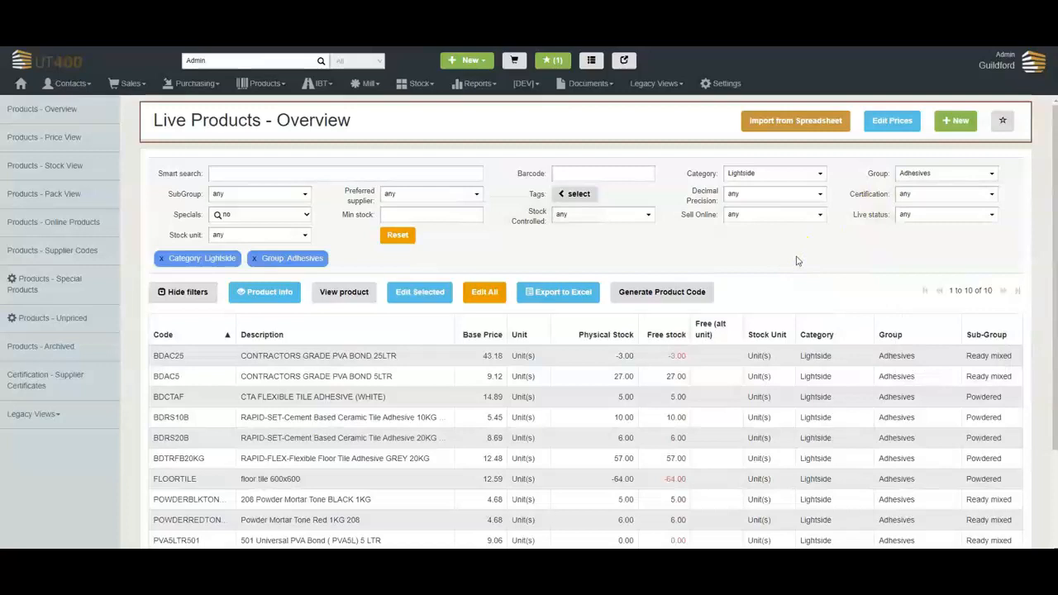
pyautogui.click(553, 299)
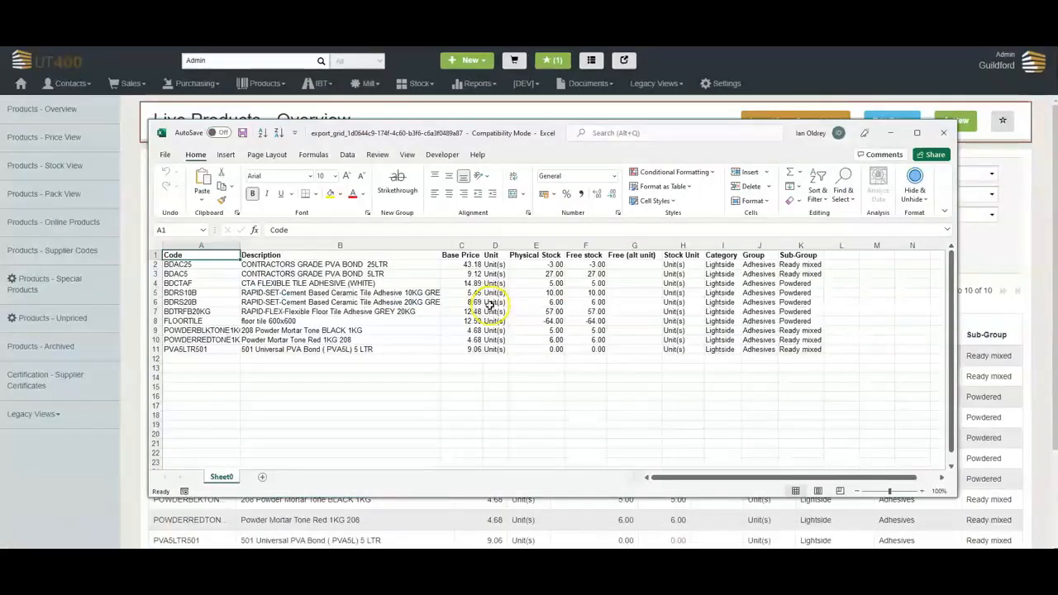
# Insert a new column before the Unit column in the exported sheet and head it "Buy Price"
pyautogui.rightClick(495, 246)
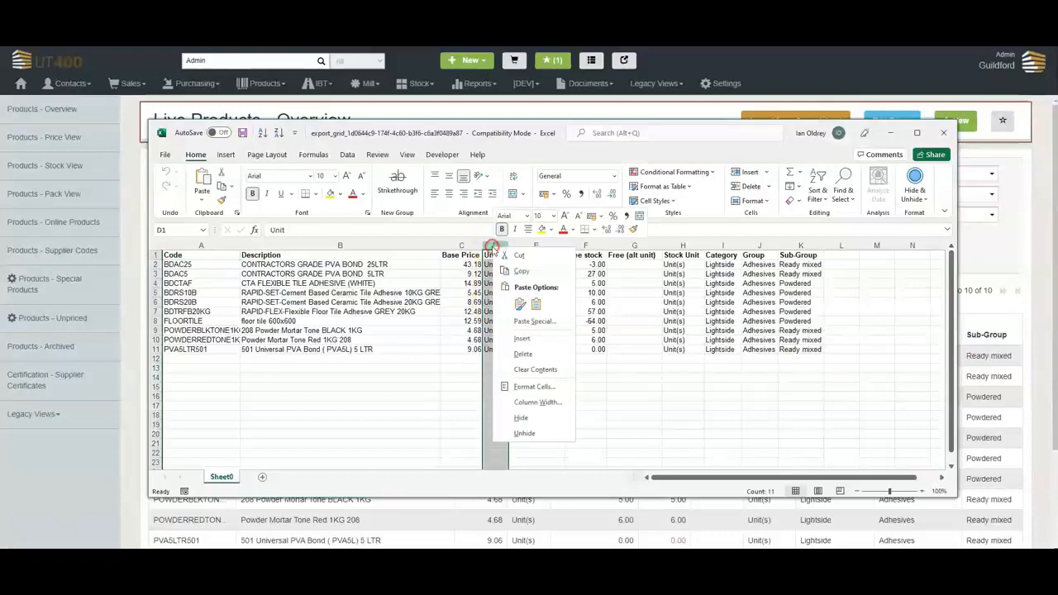
pyautogui.click(521, 338)
pyautogui.write('Buy Price')
pyautogui.press('Return')
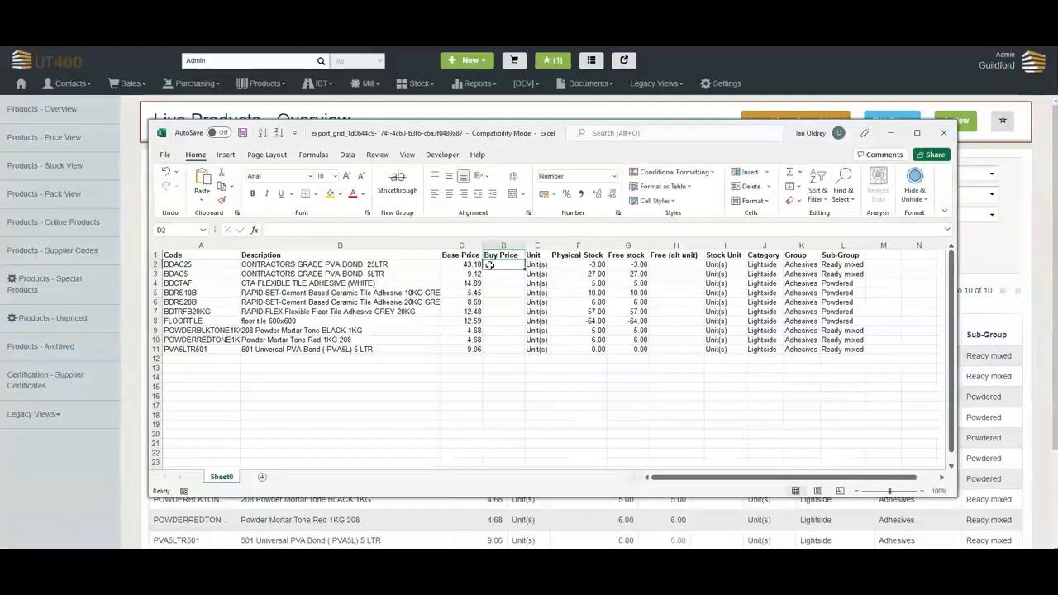
# Calculate the Buy Price in D2 with =C2*0.6 and fill the formula down for all listed products
pyautogui.write('=')
pyautogui.press('Left')
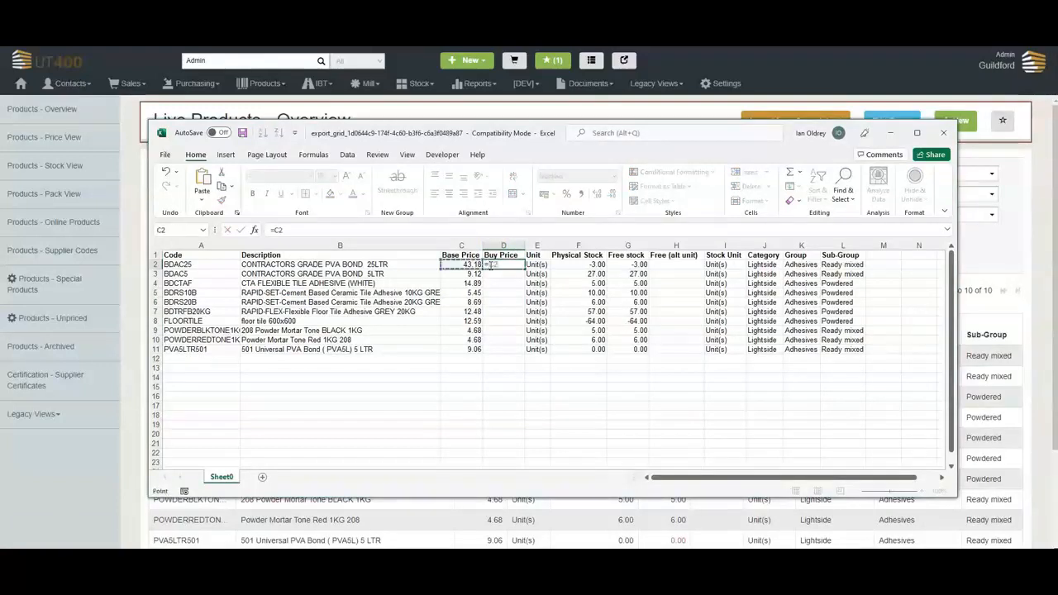
pyautogui.write('*0')
pyautogui.write('.6')
pyautogui.press('Return')
pyautogui.click(493, 264)
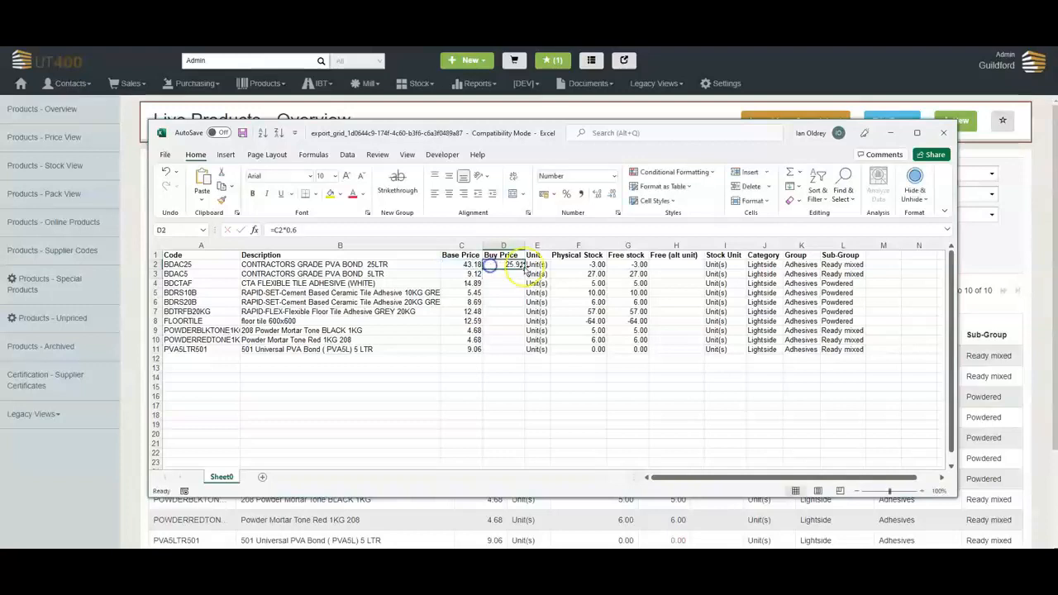
pyautogui.doubleClick(524, 269)
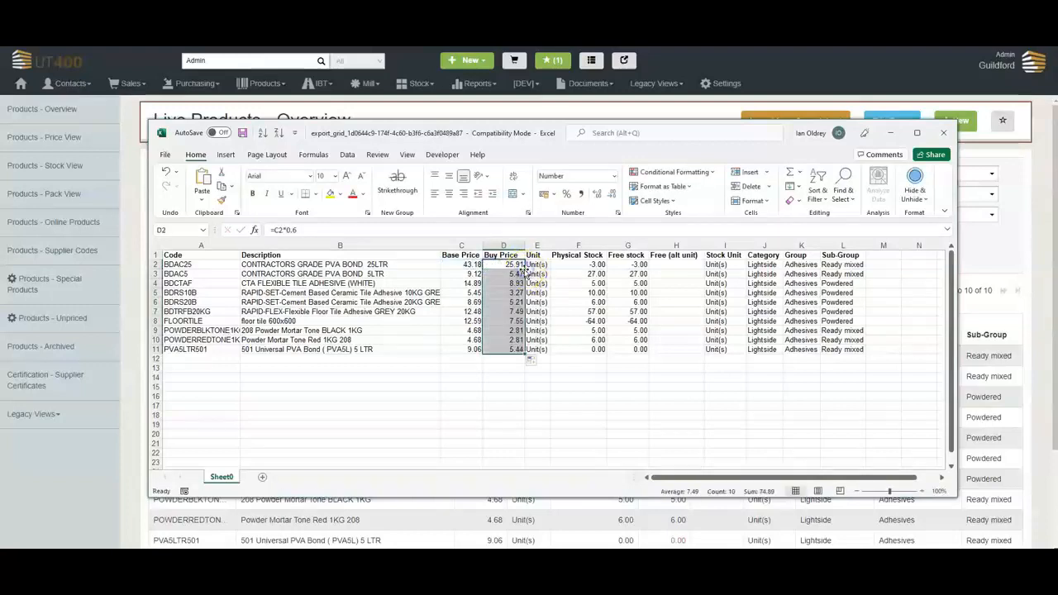
pyautogui.click(501, 377)
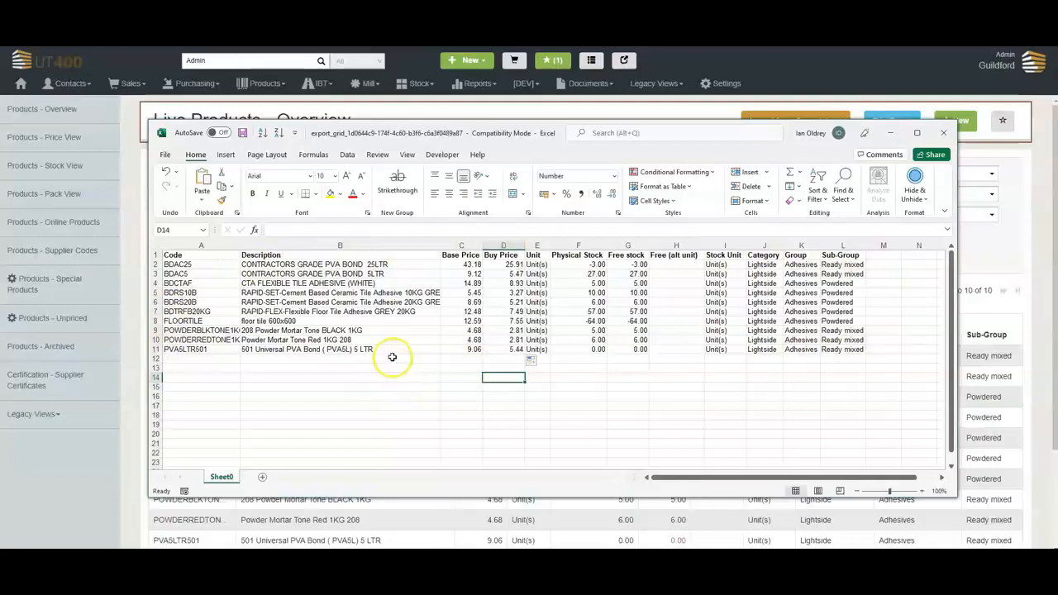
# Switch back to UT400 and create a new supplier price list with Acme Supplies as the supplier
pyautogui.moveTo(546, 131); pyautogui.dragTo(637, 296)
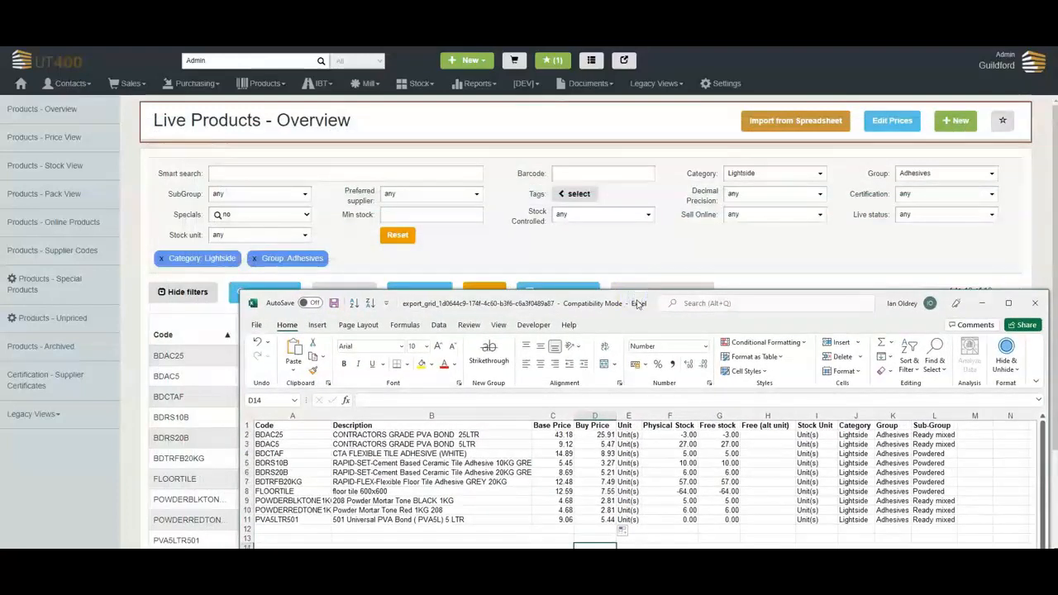
pyautogui.click(376, 151)
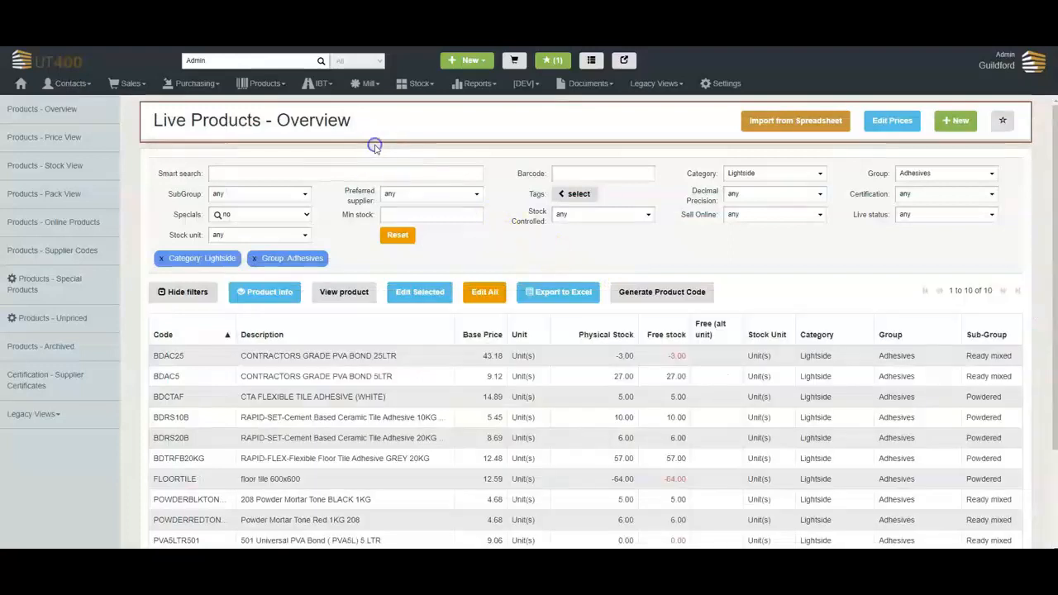
pyautogui.click(256, 85)
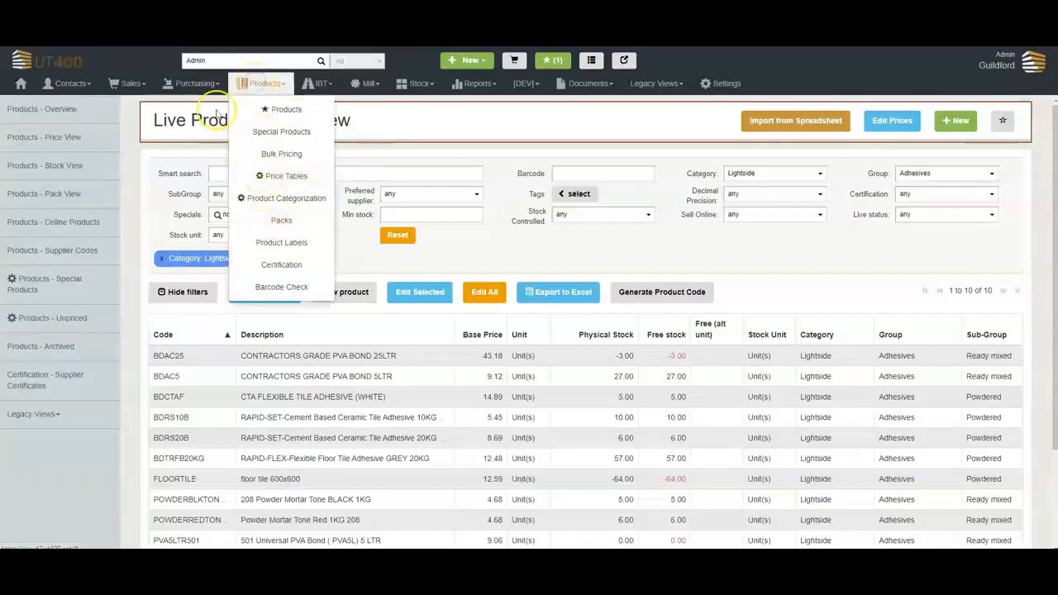
pyautogui.click(191, 84)
pyautogui.click(189, 217)
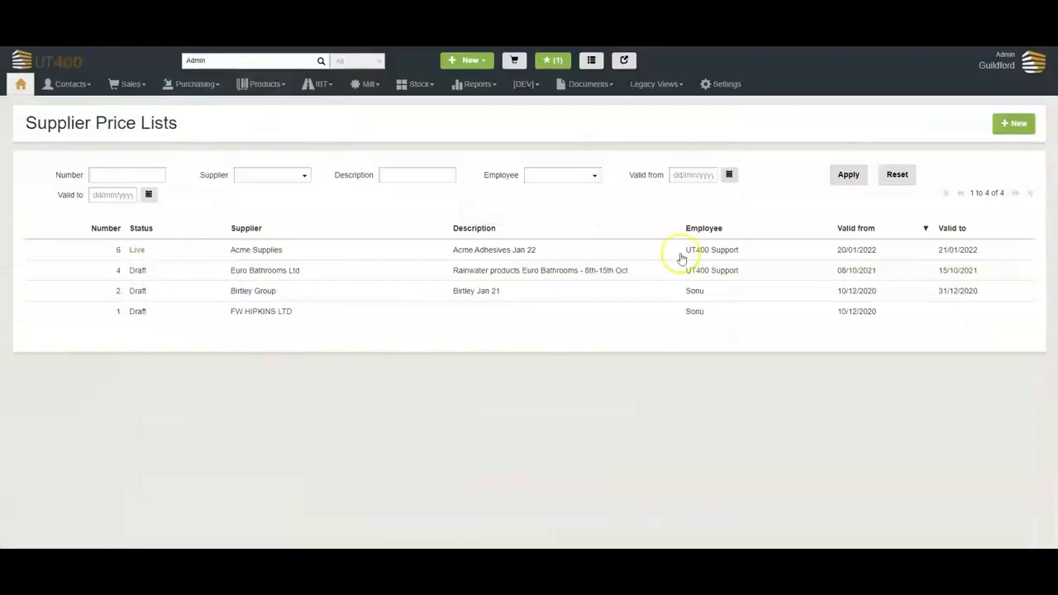
pyautogui.click(1014, 124)
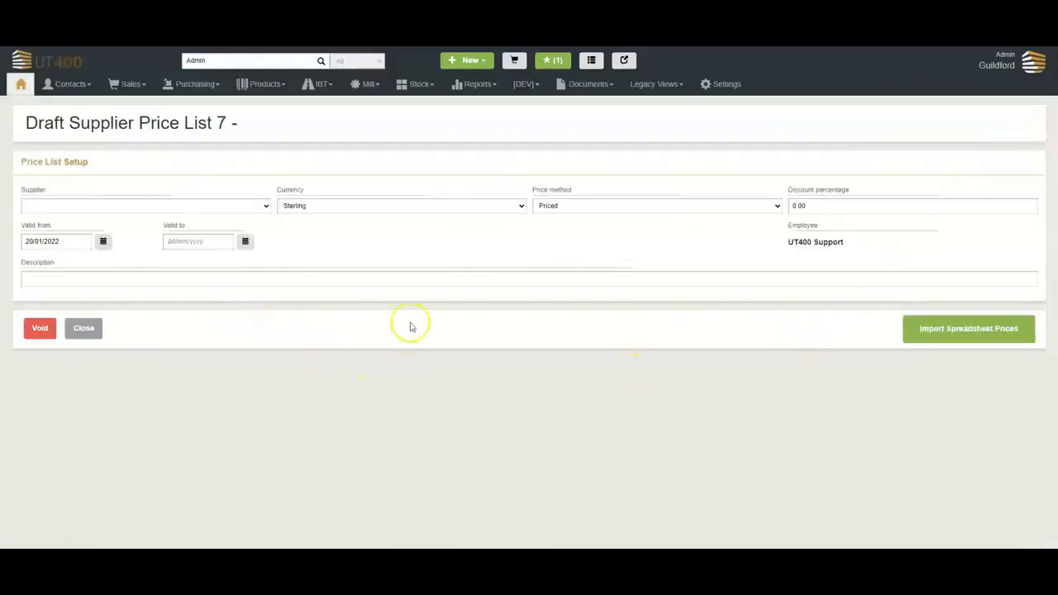
pyautogui.click(129, 207)
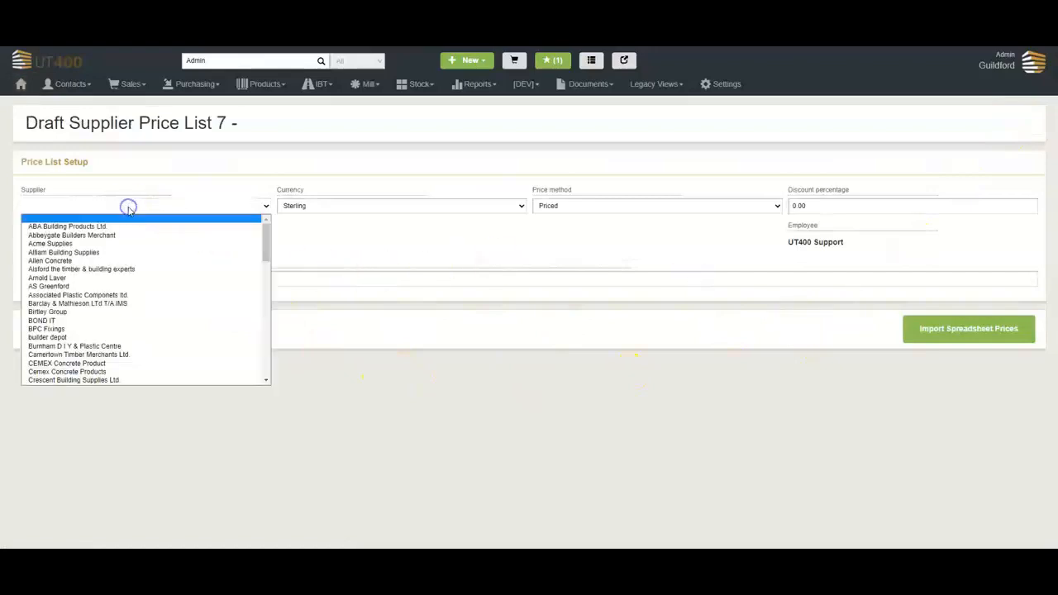
pyautogui.click(80, 244)
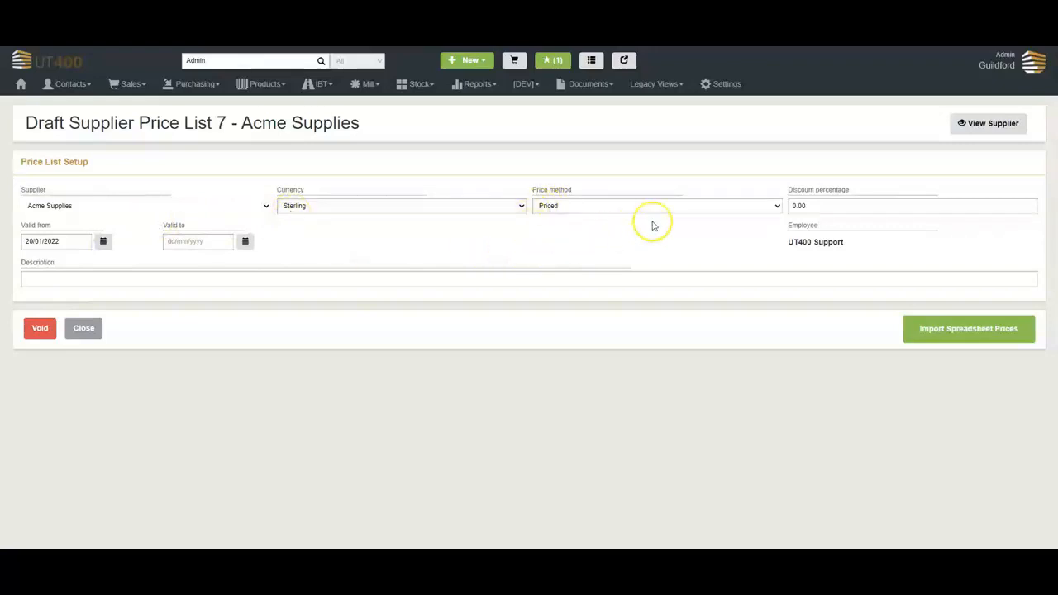
# Examine the price methods available for the draft price list
pyautogui.click(553, 206)
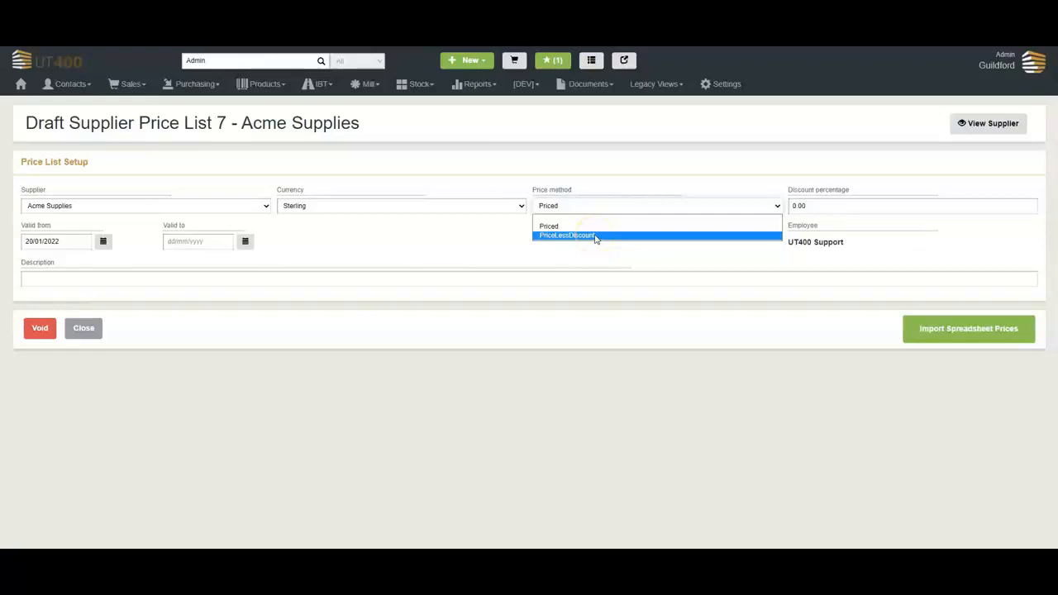
pyautogui.click(794, 203)
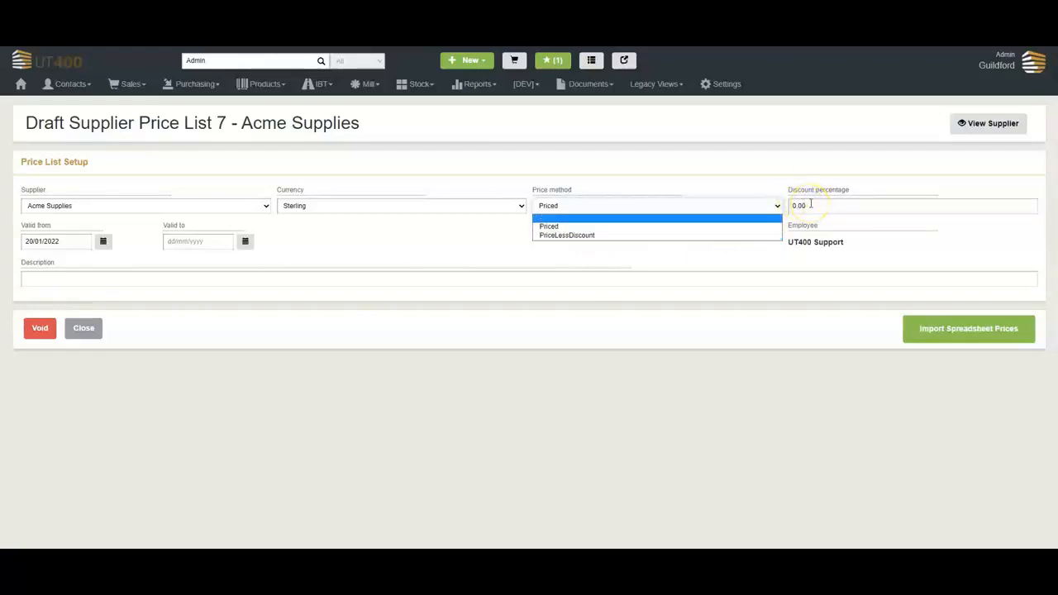
pyautogui.click(705, 227)
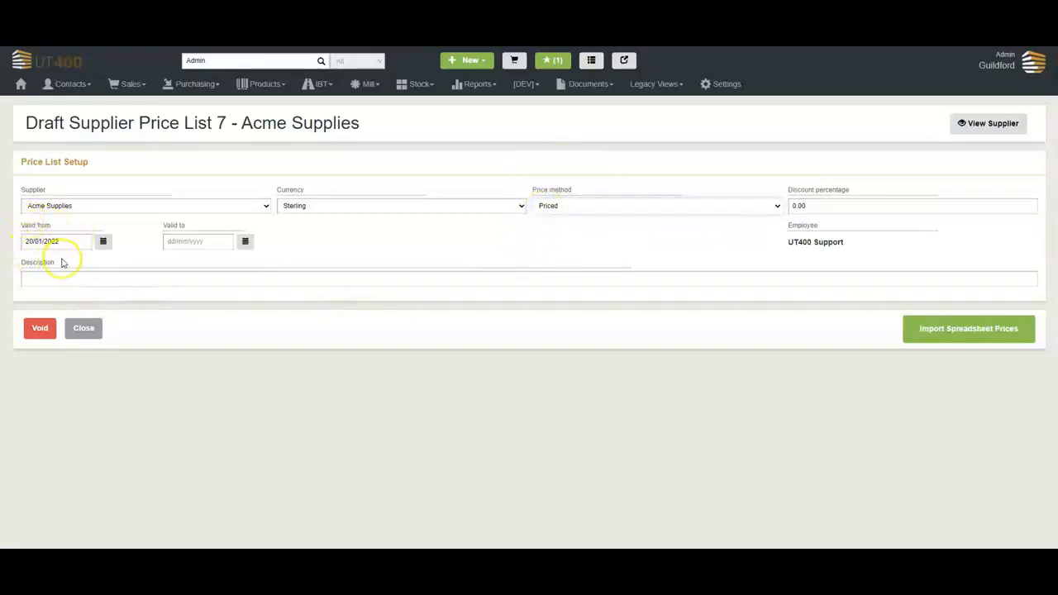
# Set the price list's validity period from 22/01/2022 to 29/01/2022
pyautogui.click(102, 242)
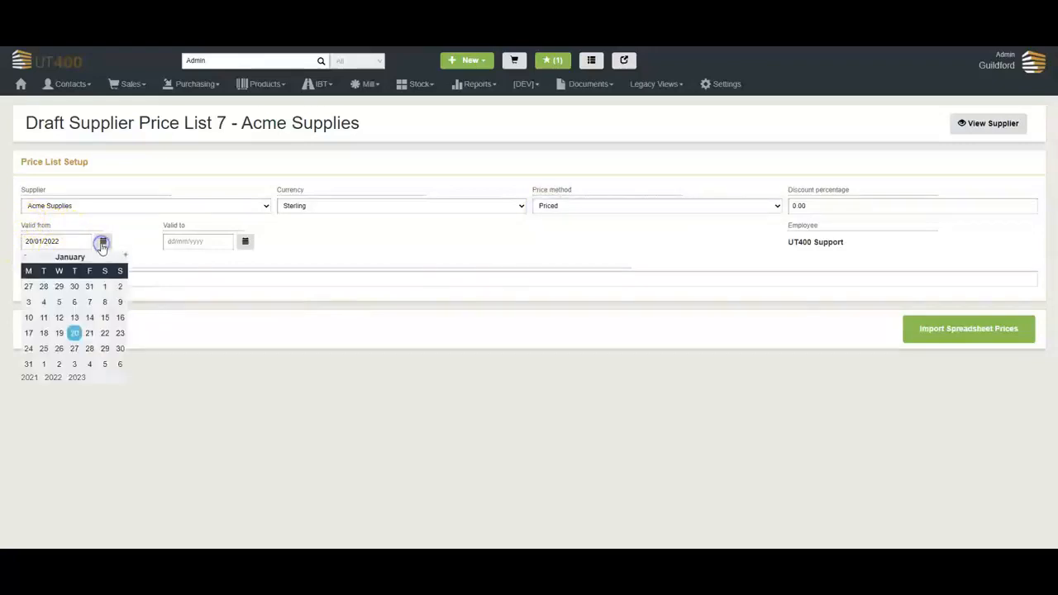
pyautogui.click(105, 334)
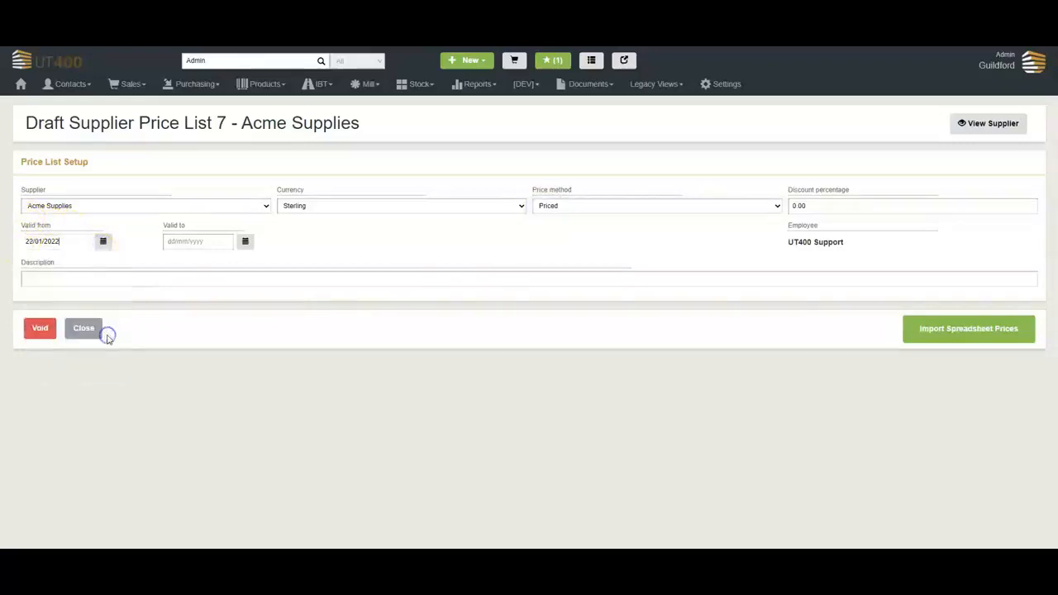
pyautogui.click(245, 243)
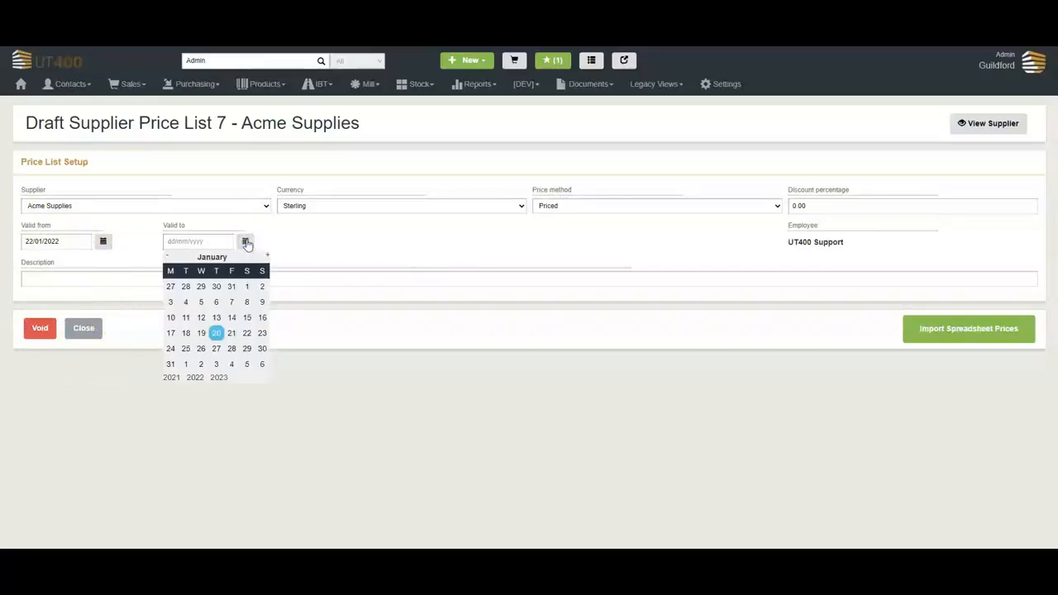
pyautogui.click(246, 349)
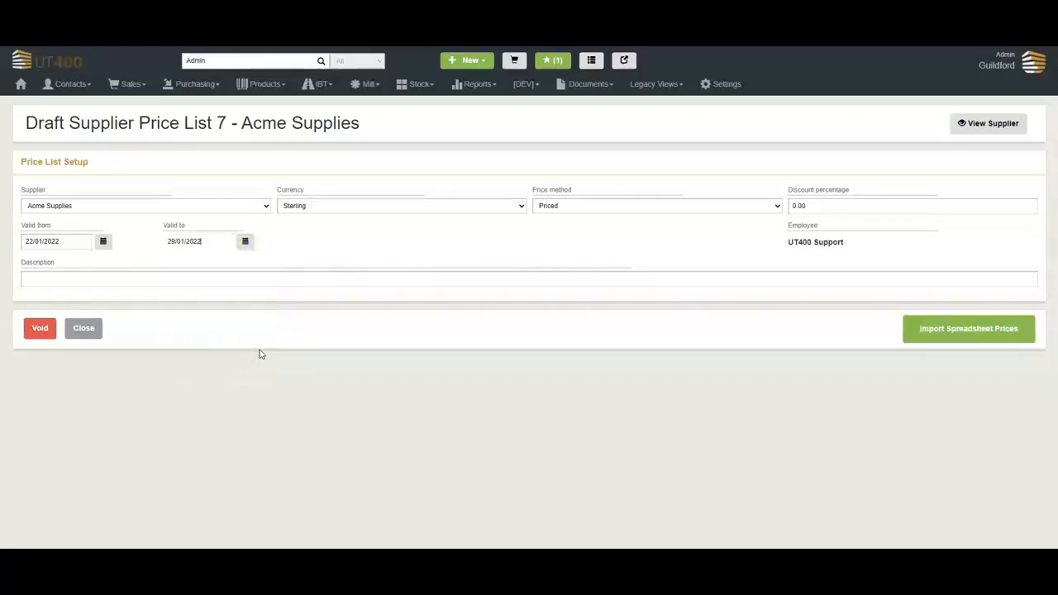
# Enter "Acme Supplies Adhesives Jan 22" as the price list's description
pyautogui.click(43, 282)
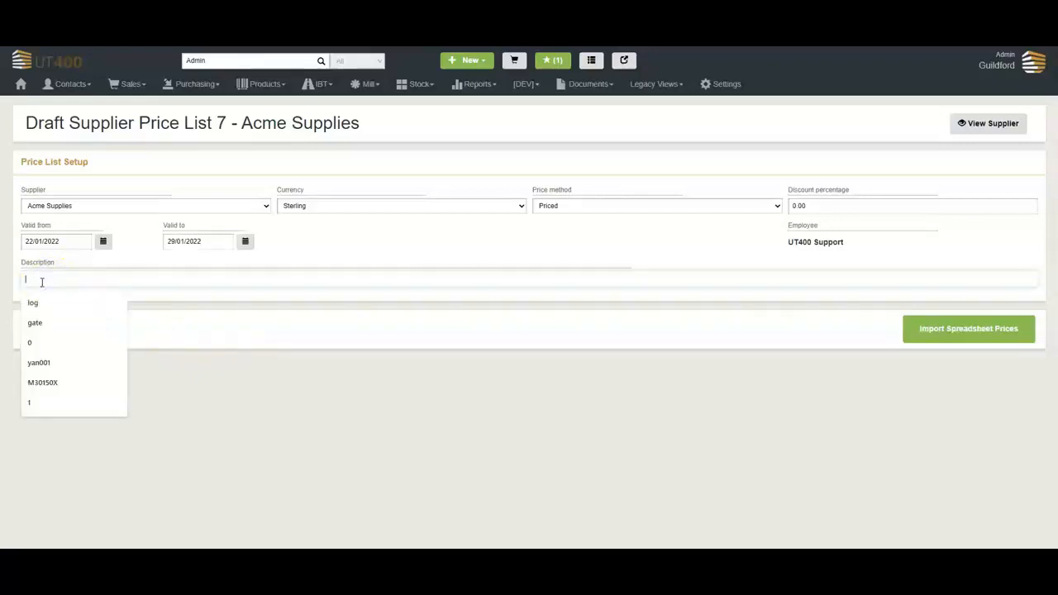
pyautogui.write('Acme Supplies Adhesives Jan 22')
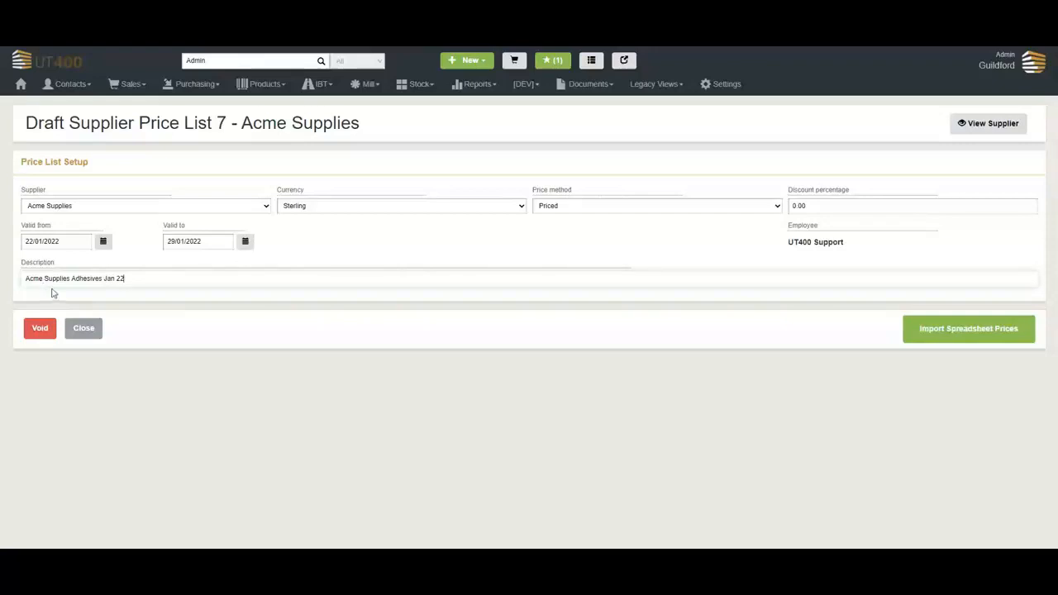
pyautogui.click(55, 287)
# Start a spreadsheet price import for the draft price list and select the Acme Supplies import configuration
pyautogui.click(967, 330)
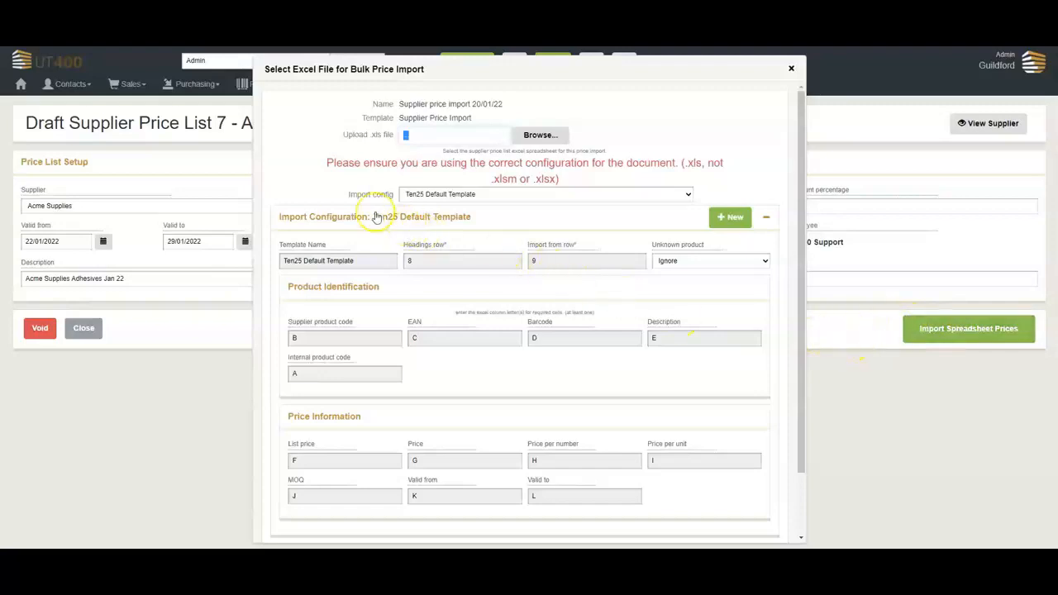
pyautogui.click(502, 198)
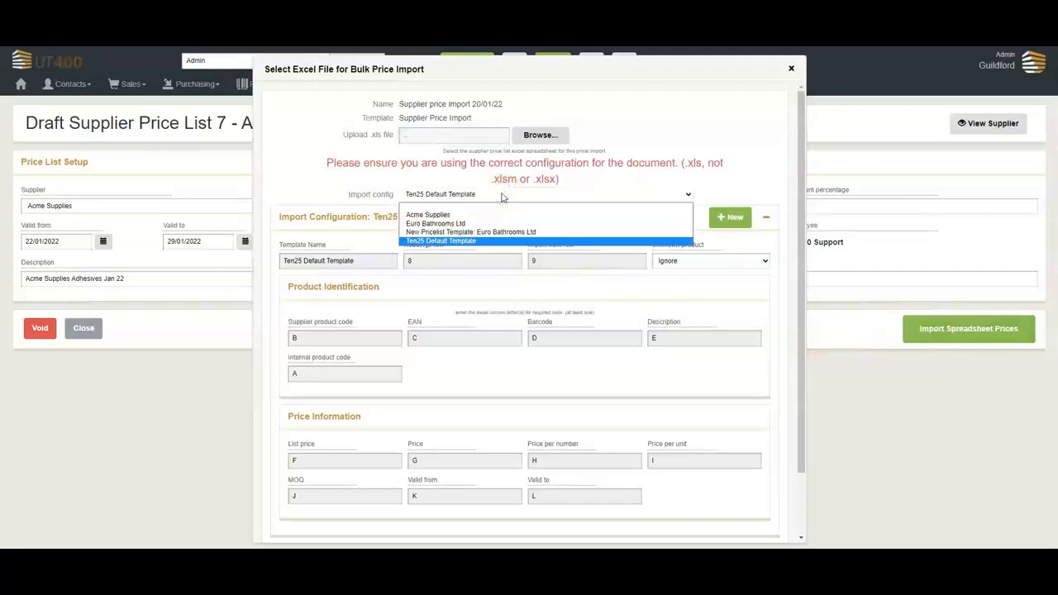
pyautogui.click(390, 237)
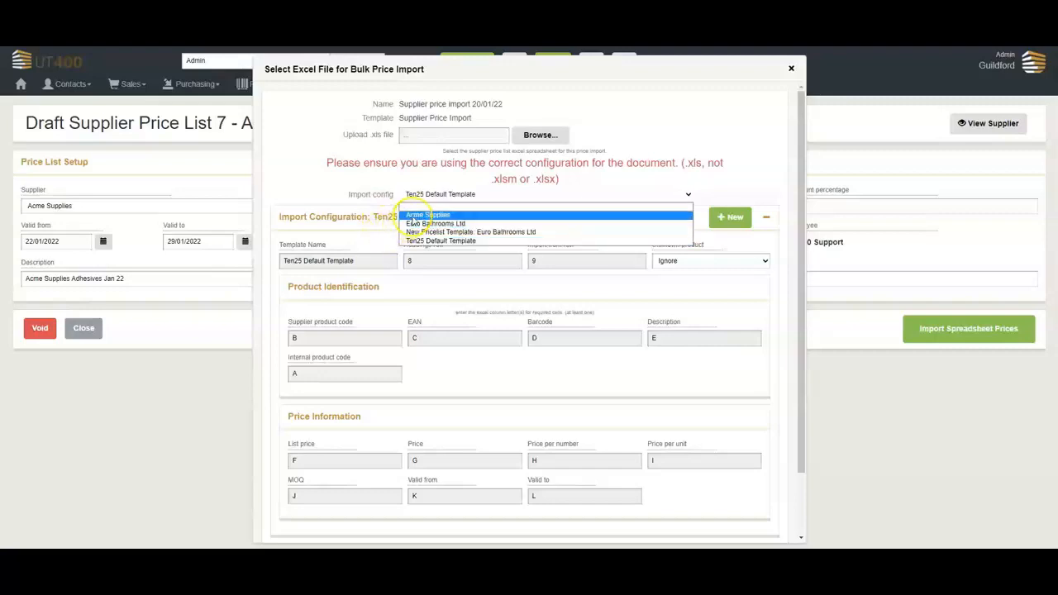
pyautogui.click(413, 215)
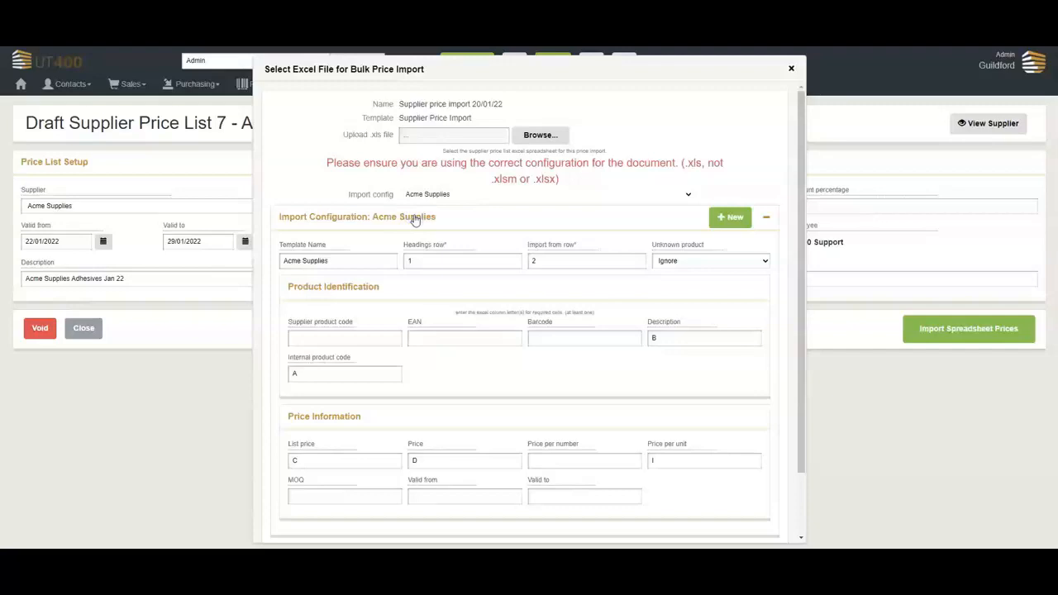
pyautogui.scroll(-1, 410, 241)
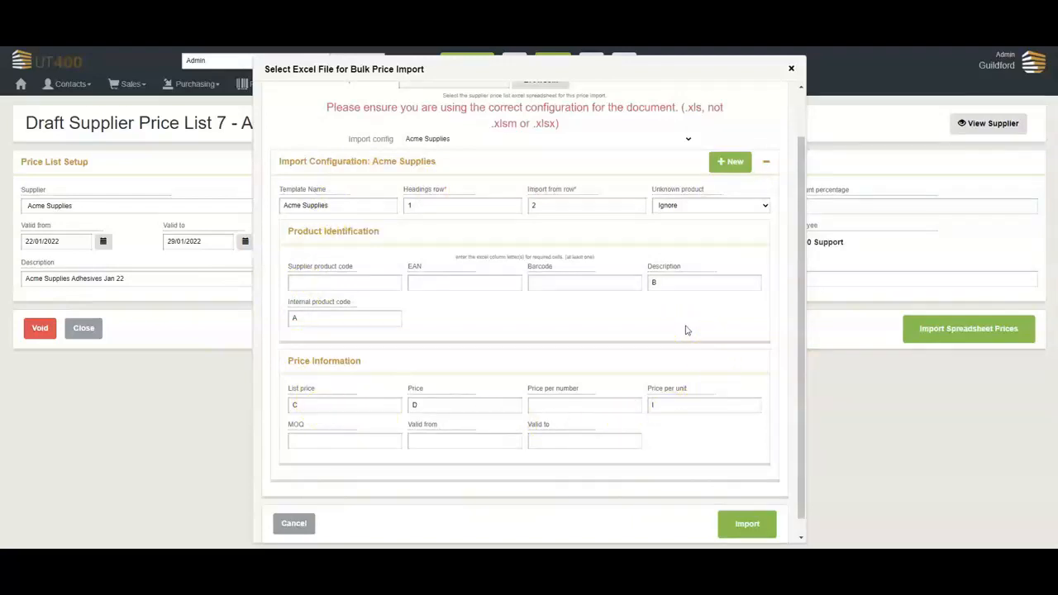
pyautogui.scroll(1, 685, 329)
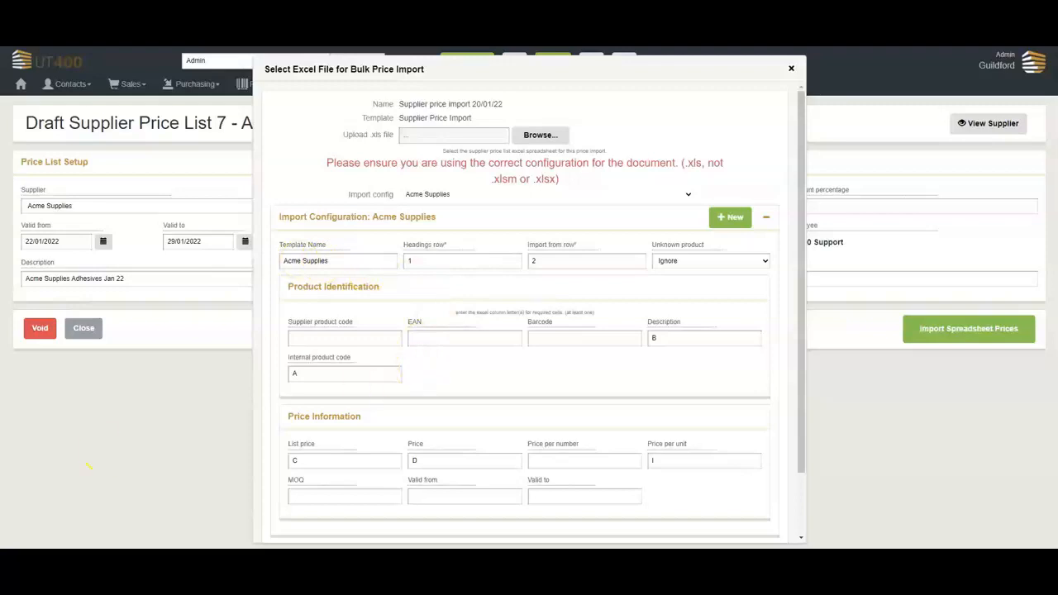
# Compare the Excel price spreadsheet's columns with the import configuration, and close the workbook, saving its changes
pyautogui.hotkey('alt', 'Tab')
pyautogui.moveTo(633, 318); pyautogui.dragTo(1057, 285)
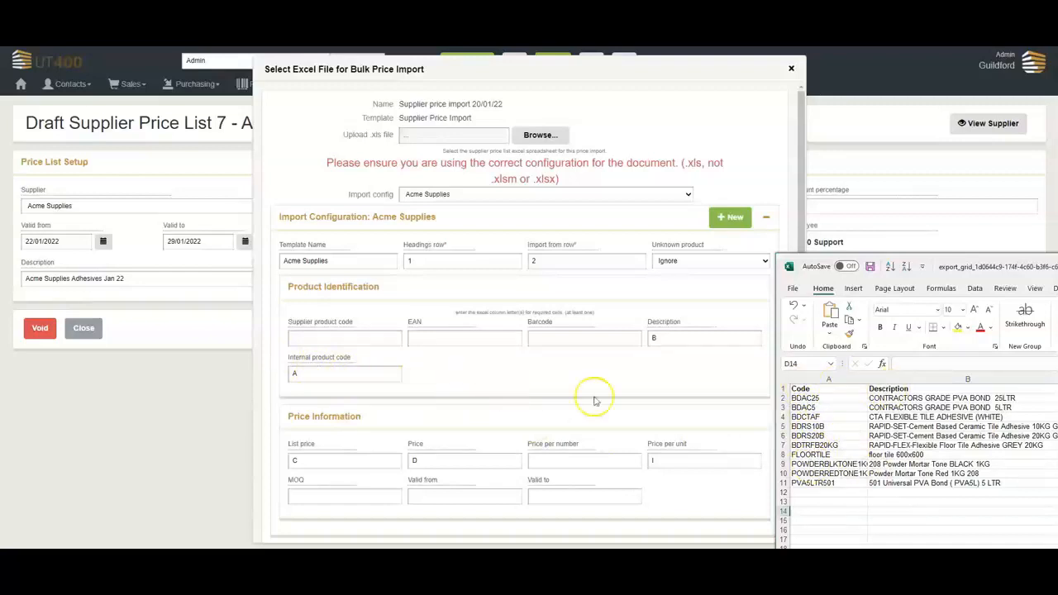
pyautogui.moveTo(1057, 280); pyautogui.dragTo(527, 265)
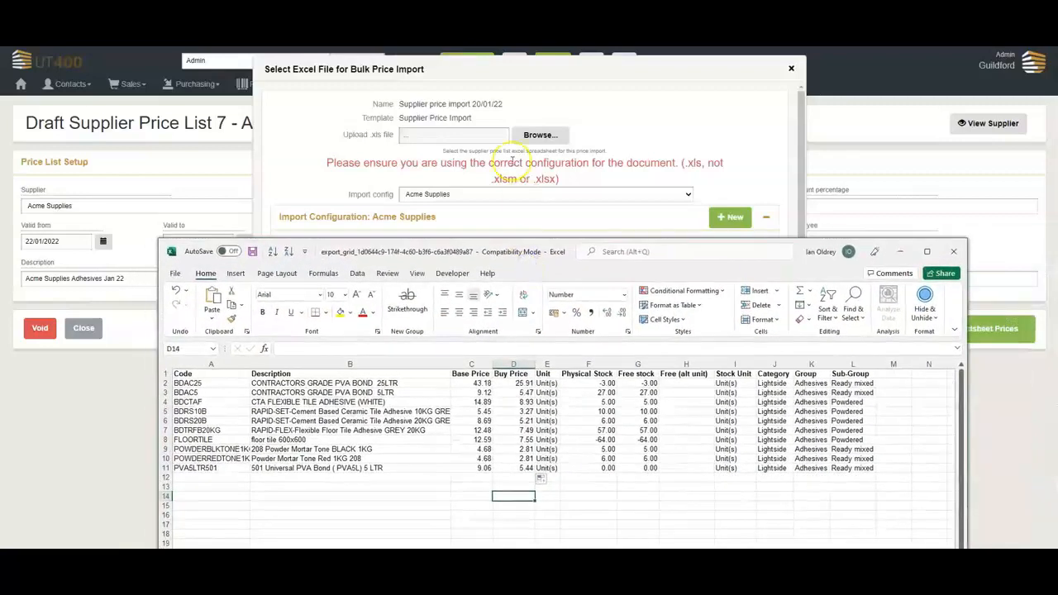
pyautogui.click(951, 252)
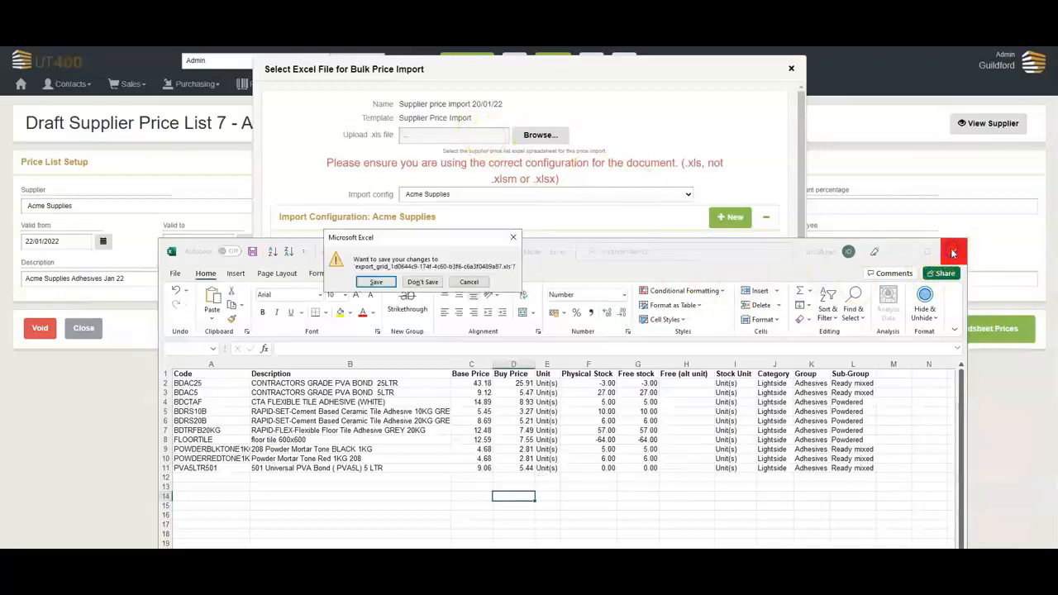
pyautogui.click(361, 281)
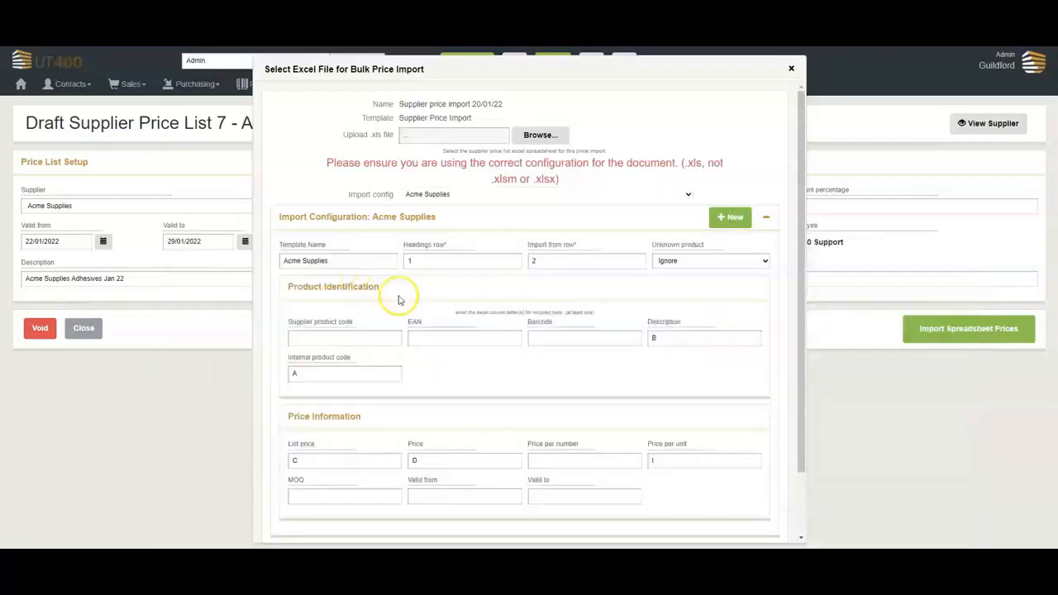
# Check the Acme Supplies configuration's column mappings and choose Ignore as the handling for unknown products
pyautogui.scroll(-1, 469, 305)
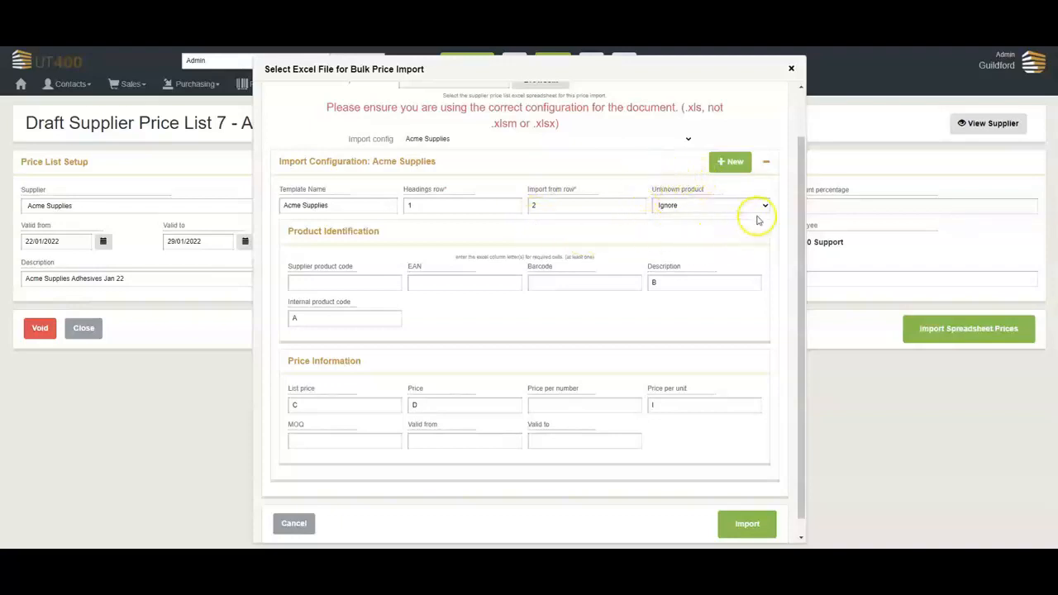
pyautogui.click(667, 206)
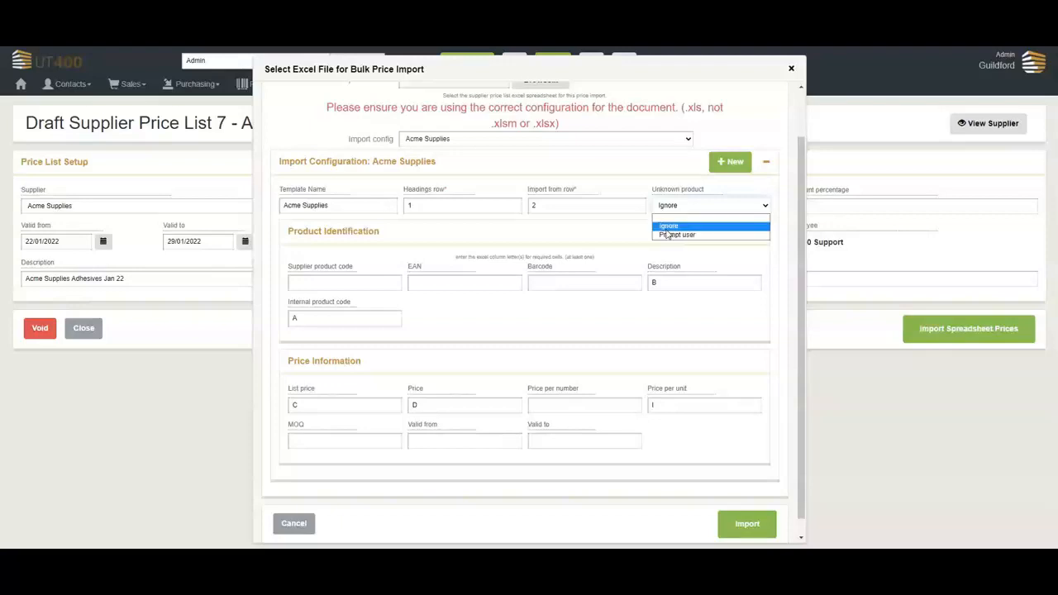
pyautogui.click(666, 228)
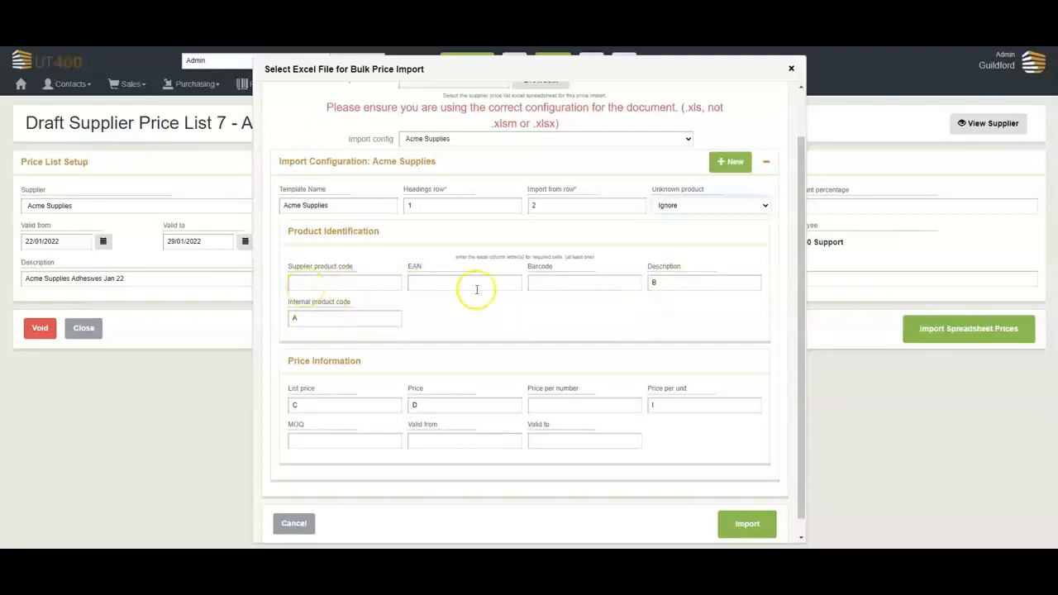
pyautogui.click(662, 319)
pyautogui.scroll(-1, 636, 313)
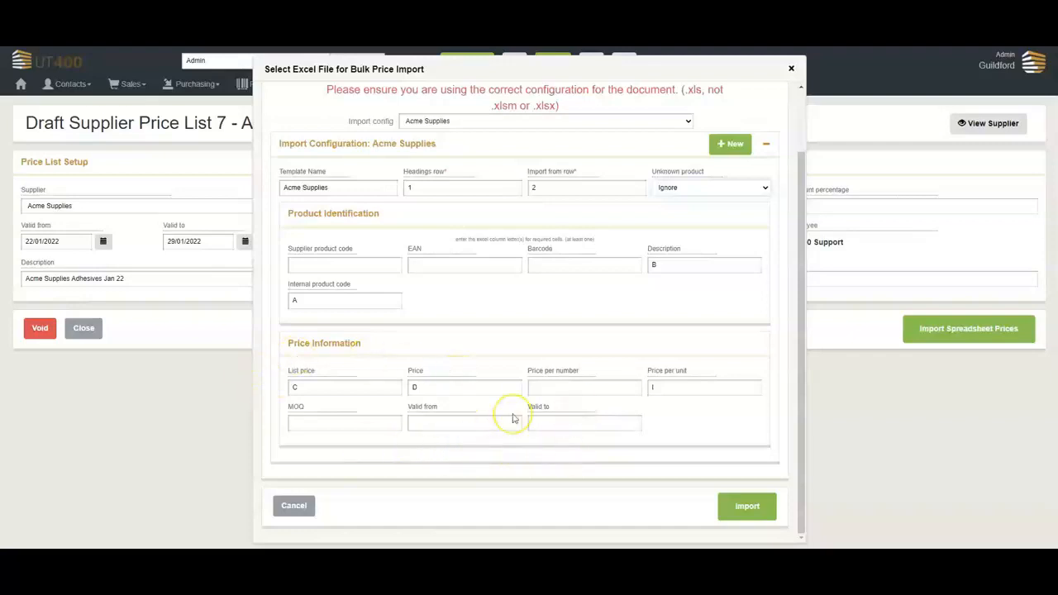
# Upload the file export_grid_1d0644c9-174f-4c60-b3f6-c6a3f0489a87 and import its prices into the price list
pyautogui.scroll(2, 513, 419)
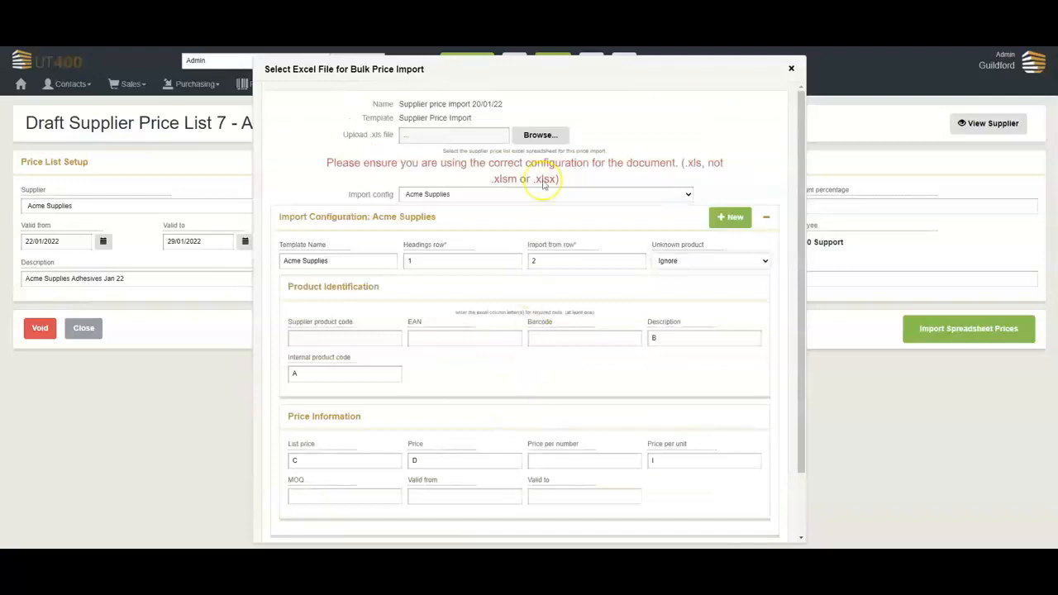
pyautogui.click(531, 137)
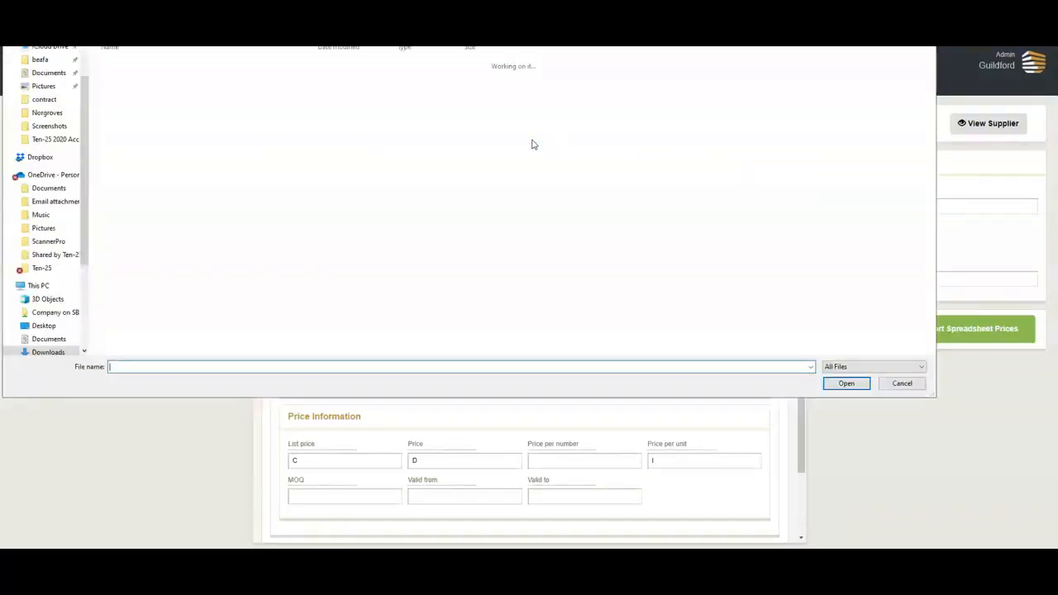
pyautogui.click(129, 78)
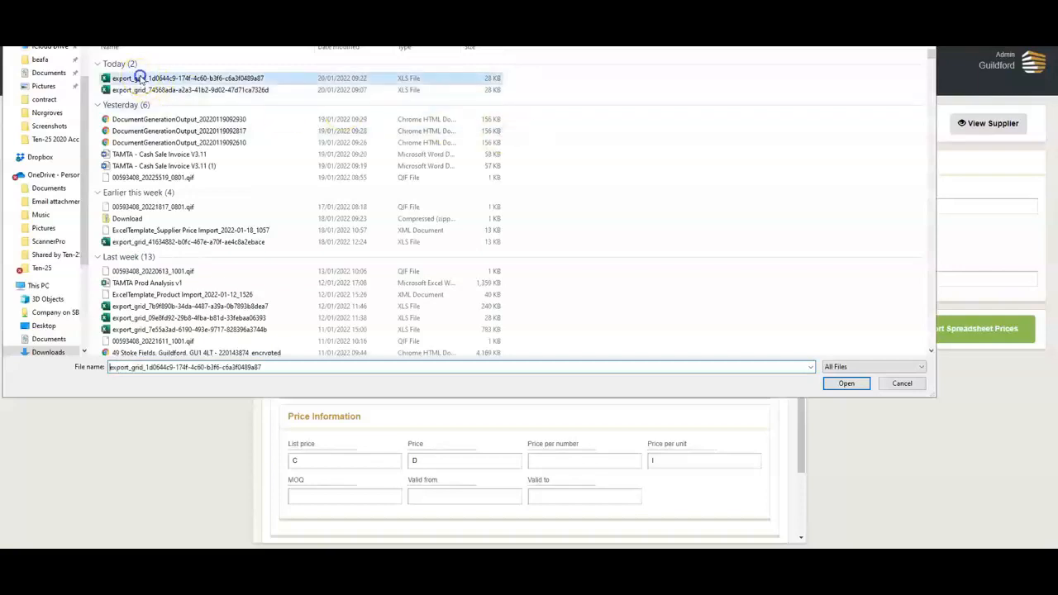
pyautogui.click(860, 385)
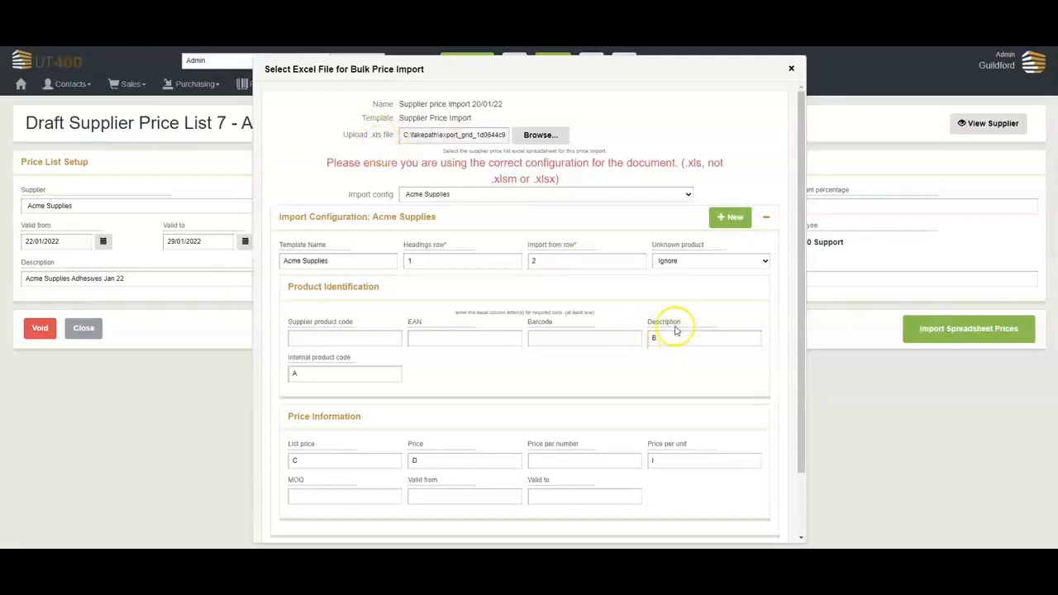
pyautogui.scroll(-3, 676, 329)
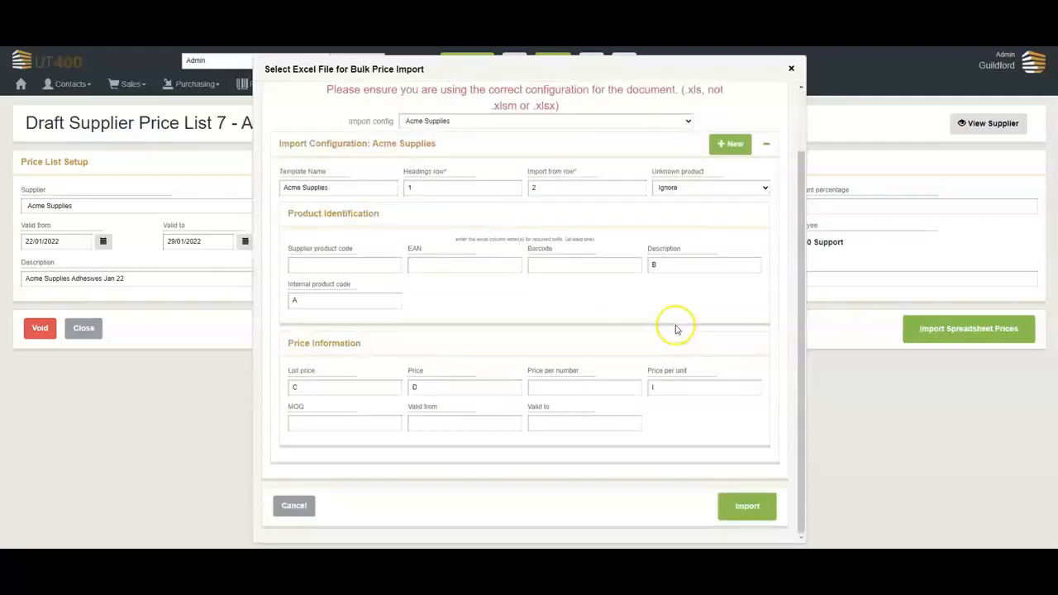
pyautogui.click(742, 504)
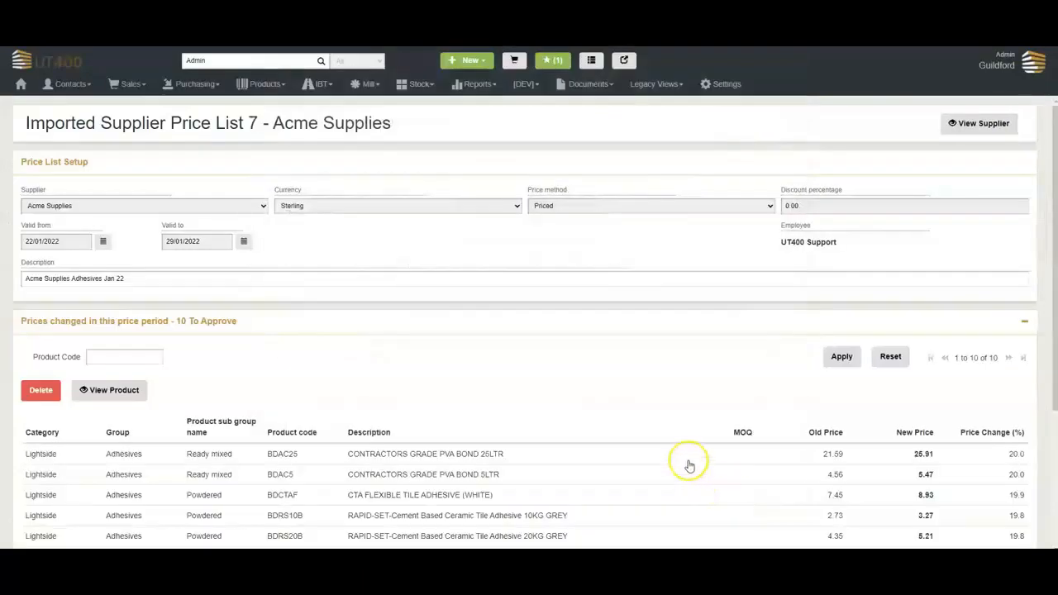
# Review the old and new prices of the imported adhesives and confirm the price import
pyautogui.scroll(-2, 685, 456)
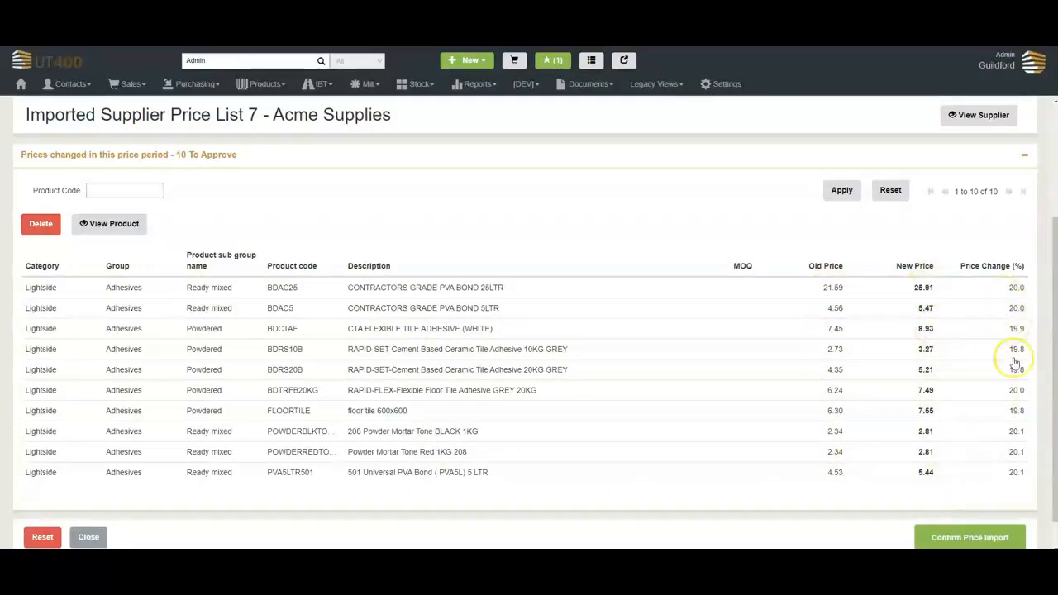
pyautogui.scroll(-1, 493, 378)
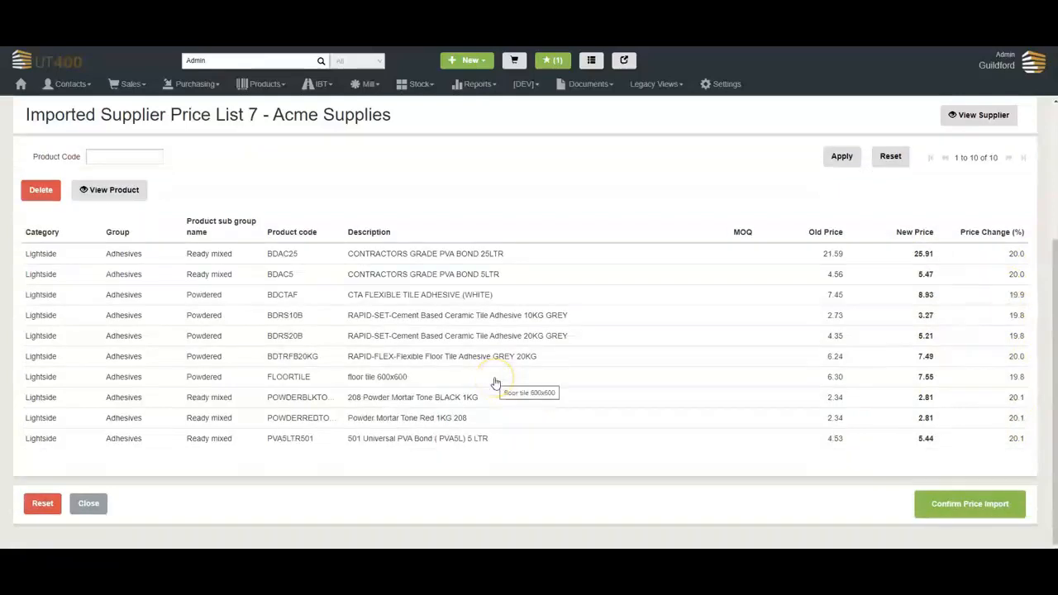
pyautogui.click(992, 504)
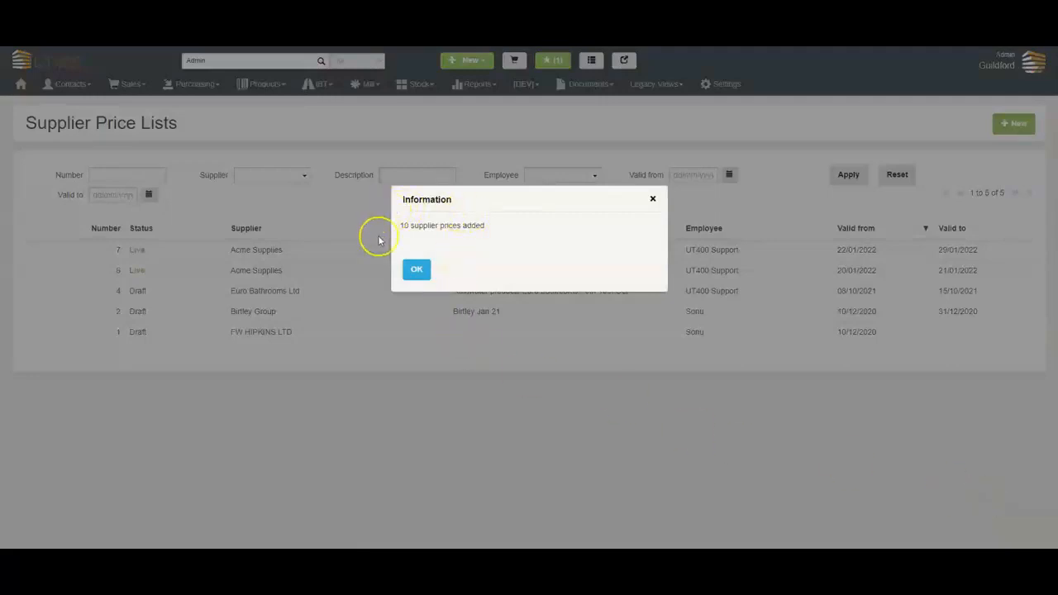
pyautogui.click(417, 271)
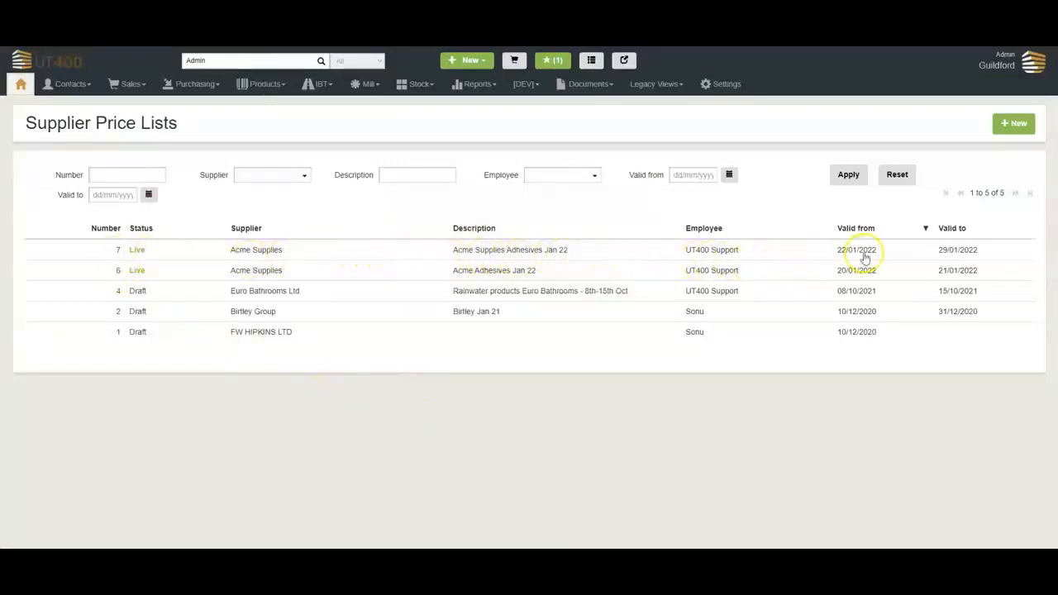
# Open the live Acme Supplies Adhesives Jan 22 price list and view its product CONTRACTORS GRADE PVA BOND 25LTR
pyautogui.click(302, 251)
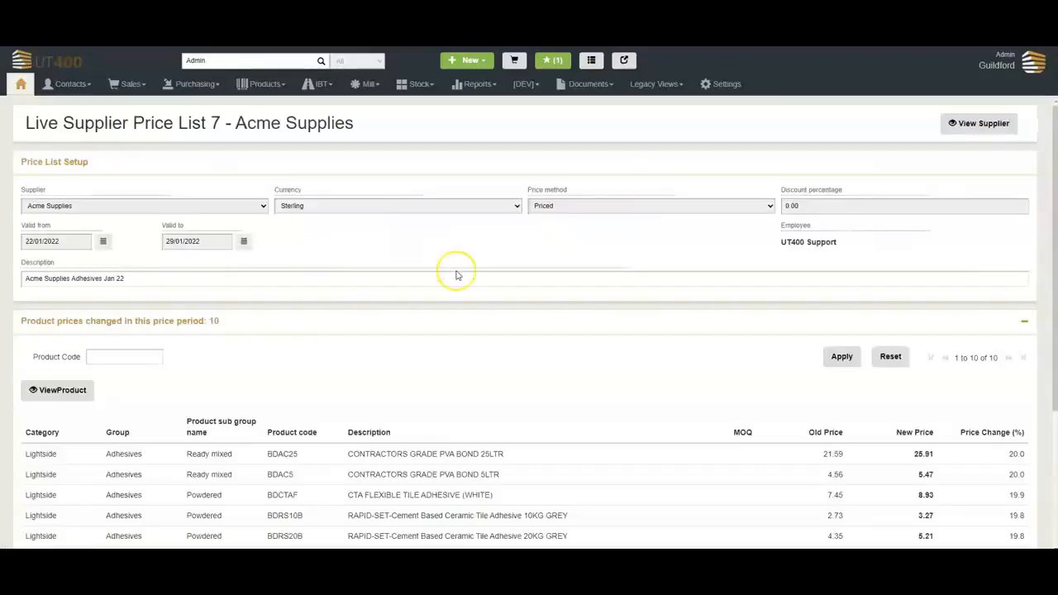
pyautogui.scroll(-3, 418, 371)
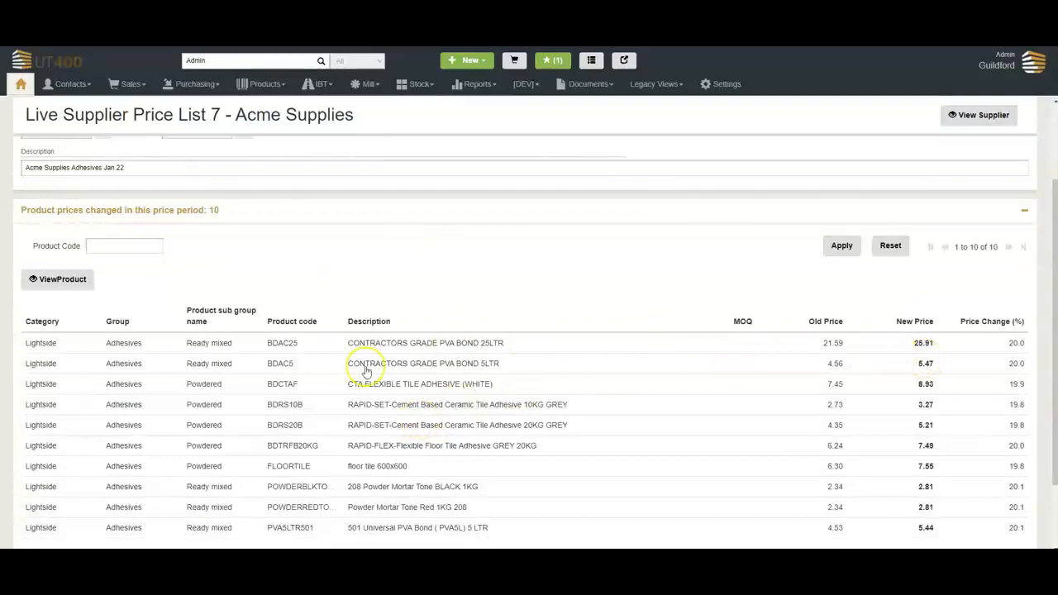
pyautogui.click(181, 351)
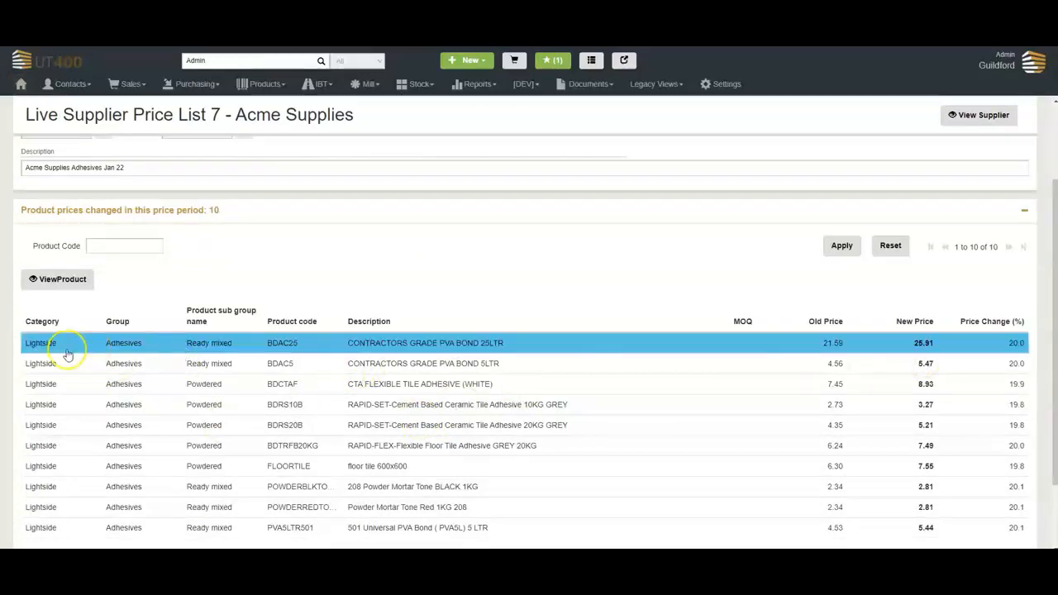
pyautogui.click(54, 280)
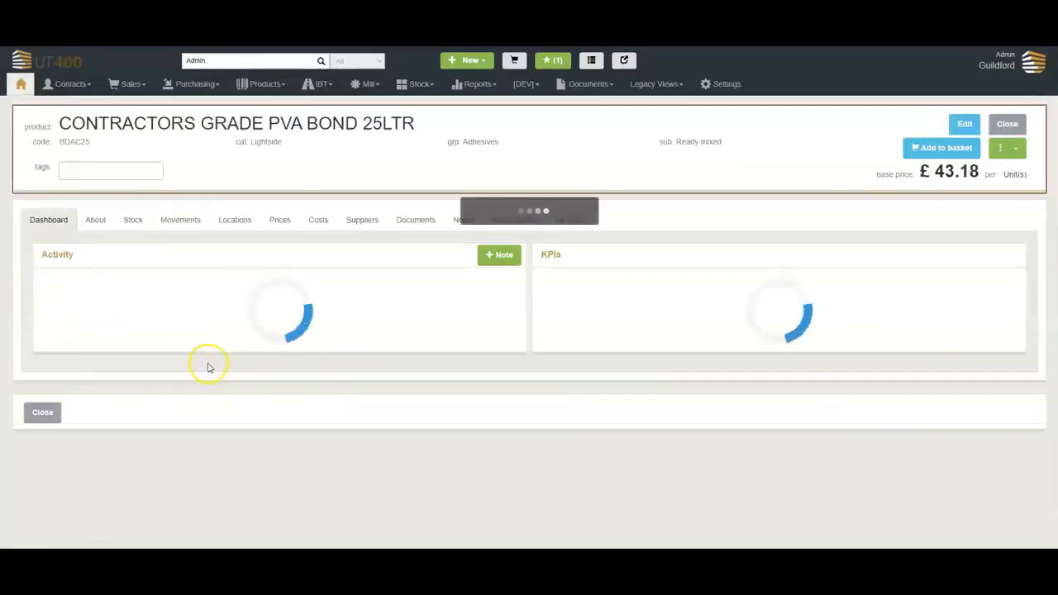
# Examine the product's costs together with its live and future supplier prices
pyautogui.moveTo(184, 314)
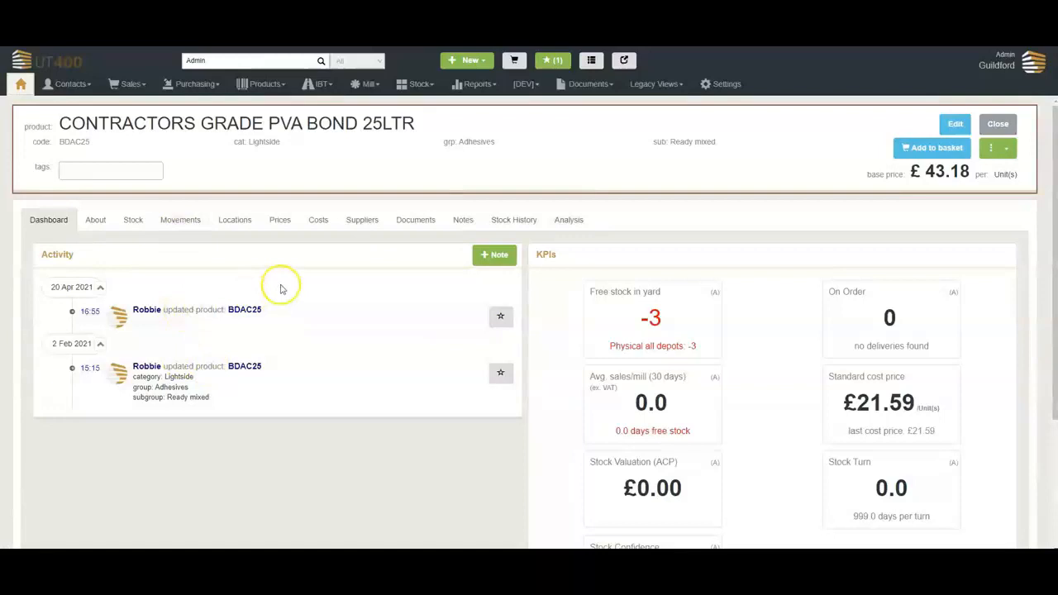
pyautogui.click(319, 225)
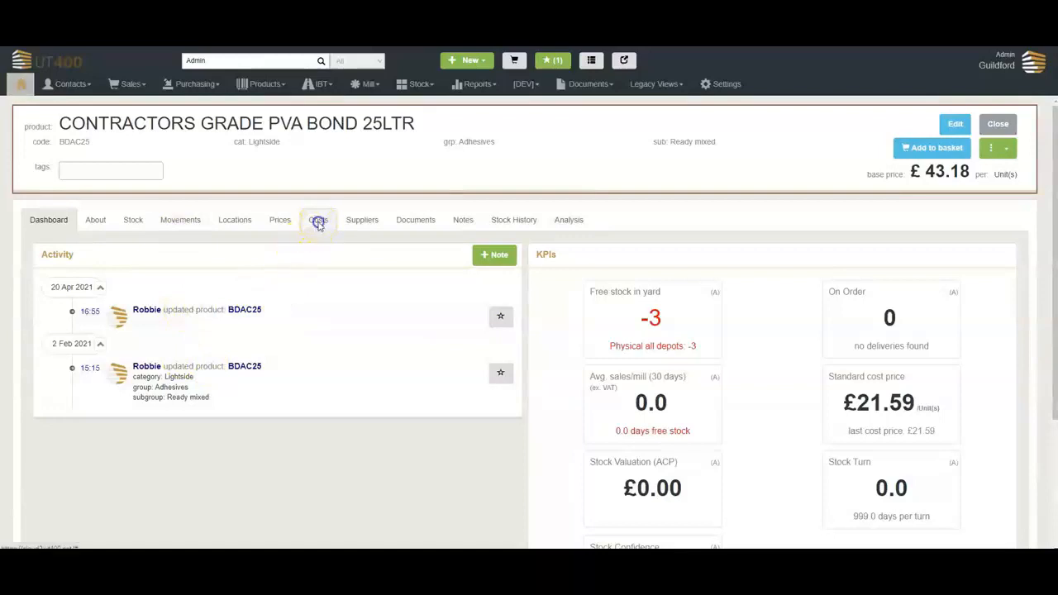
pyautogui.scroll(-2, 414, 421)
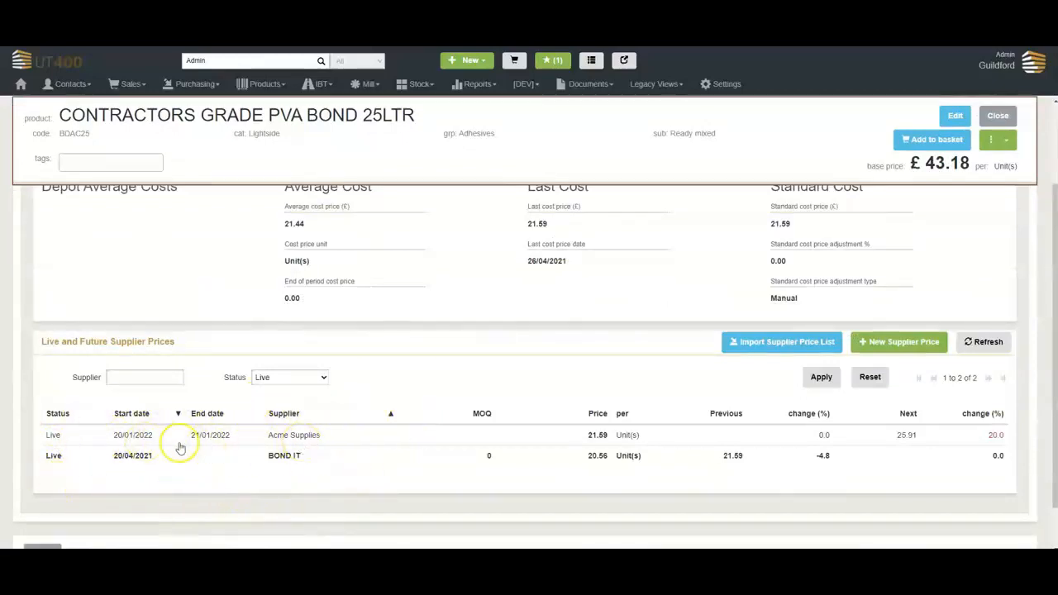
pyautogui.scroll(2, 319, 428)
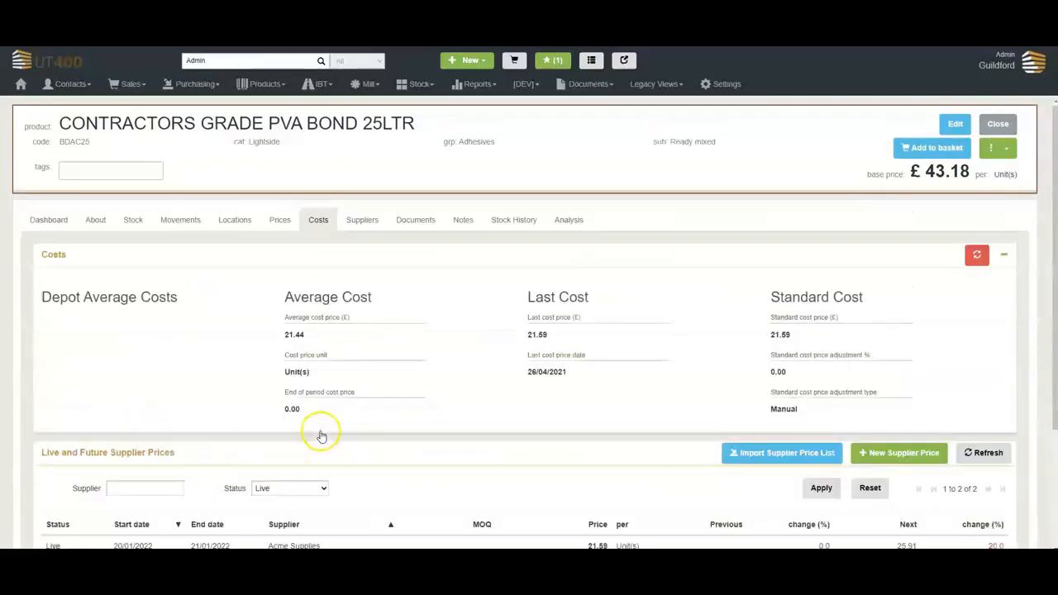
# Examine the product's supplier details and read the Acme Supplies price points on the price history and future chart
pyautogui.click(364, 220)
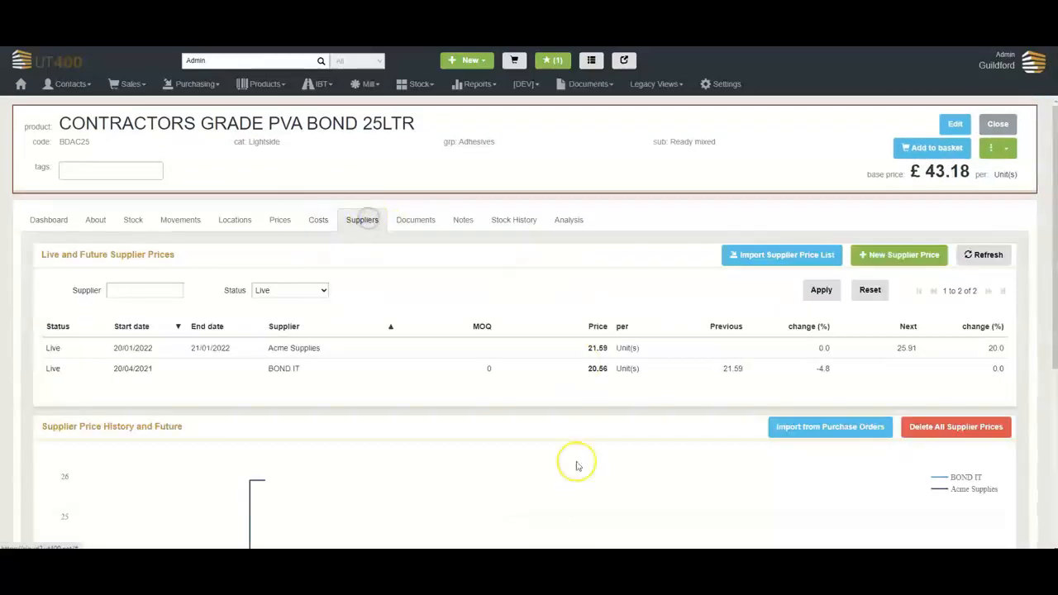
pyautogui.scroll(-1, 490, 526)
pyautogui.scroll(-2, 490, 527)
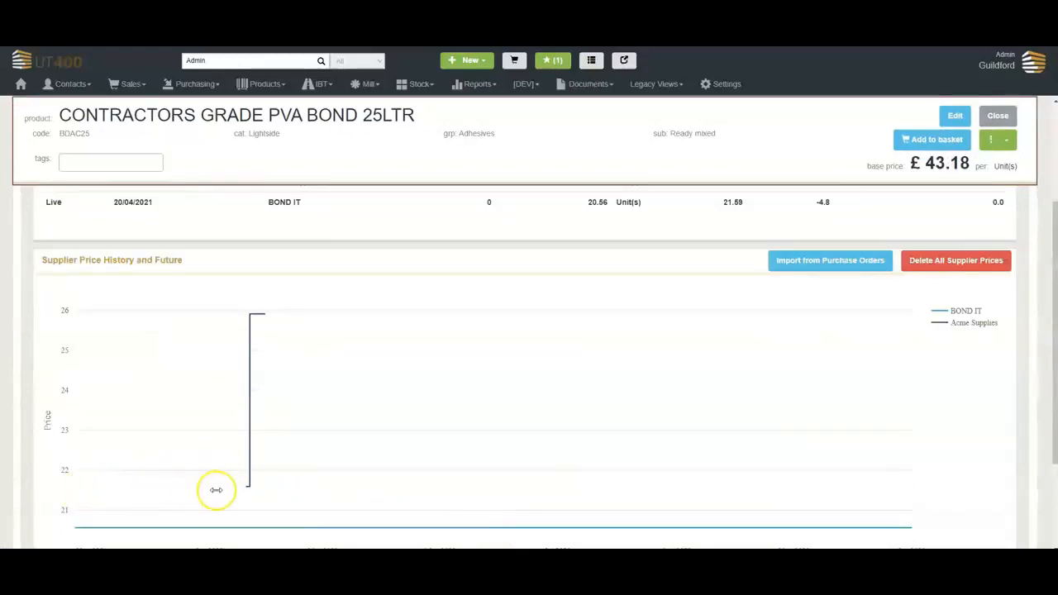
pyautogui.moveTo(240, 488)
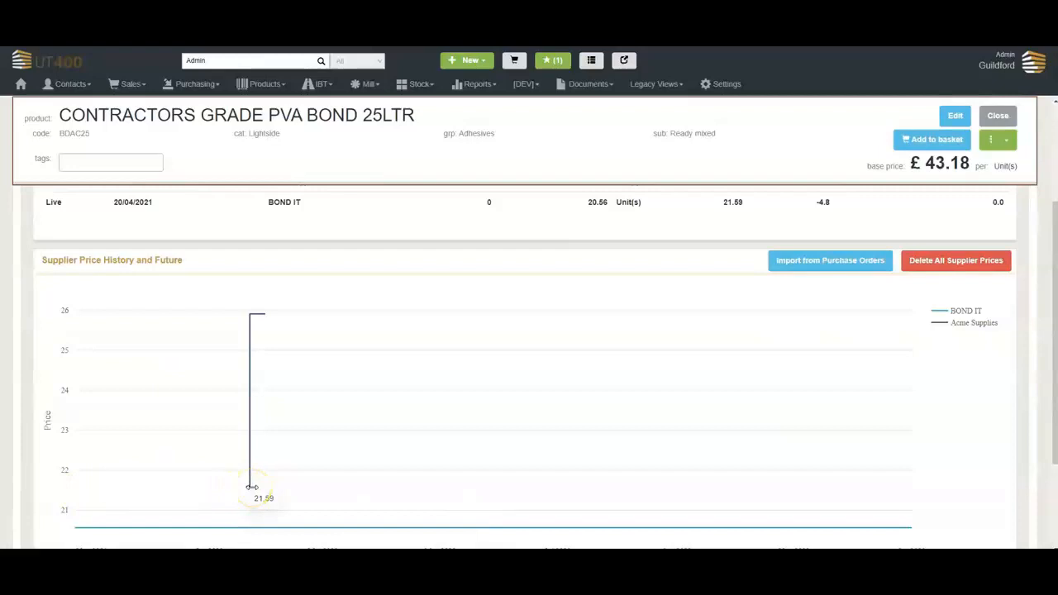
pyautogui.moveTo(261, 312)
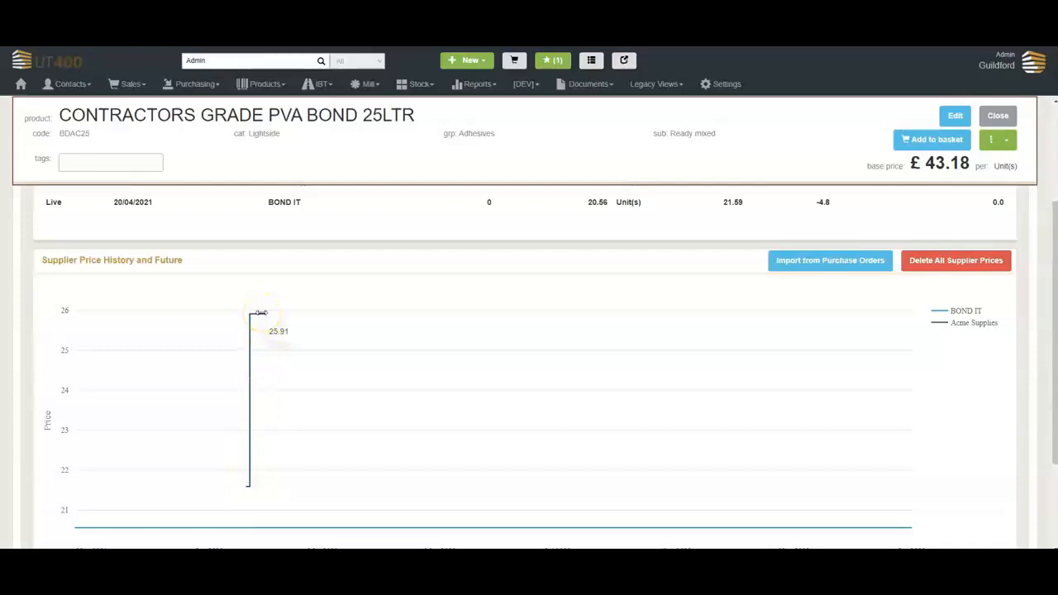
pyautogui.scroll(-1, 323, 494)
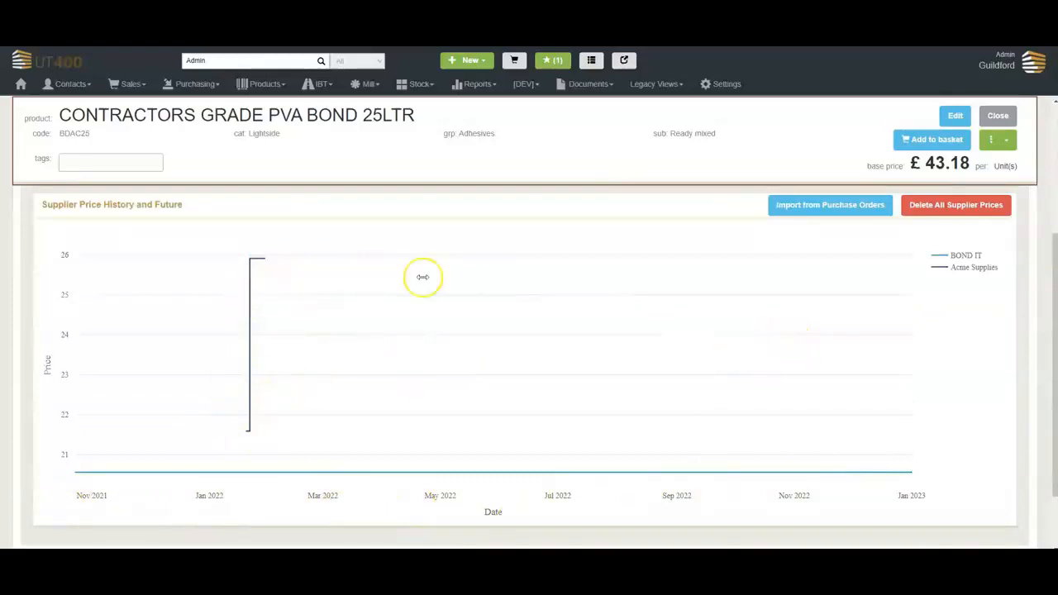
pyautogui.scroll(3, 561, 342)
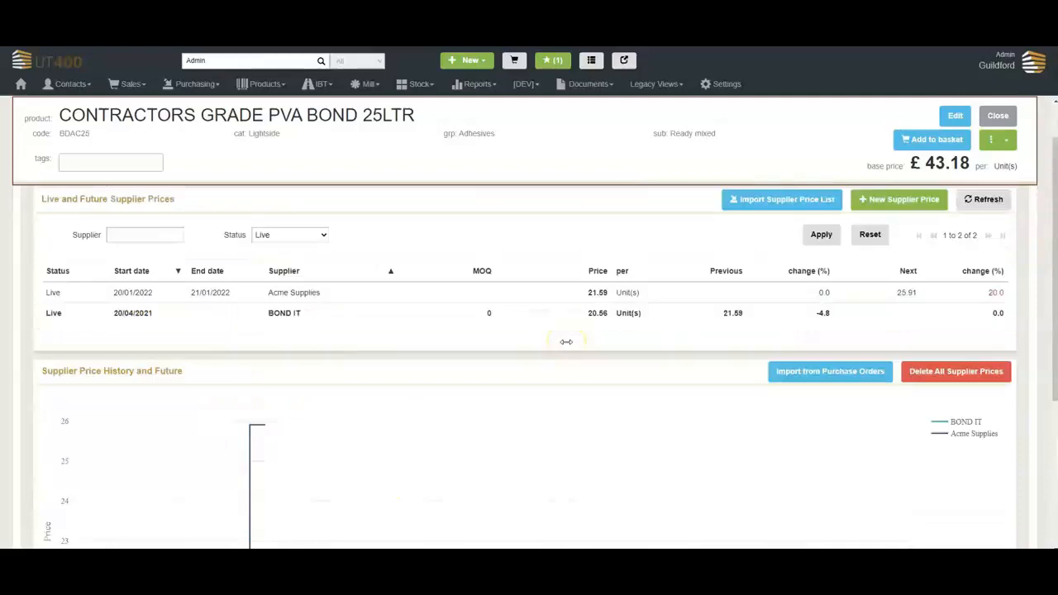